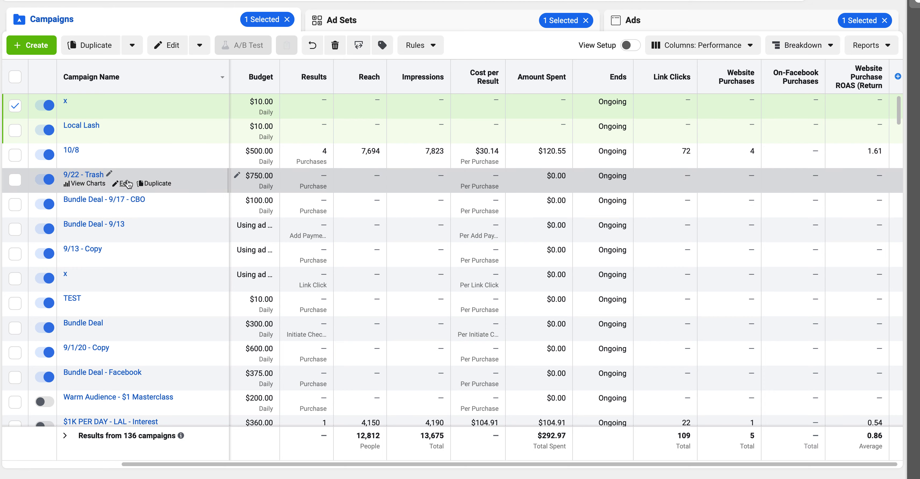
- Start a new campaign and name the campaign, its ad set and its ad "x"
left_click(19, 53)
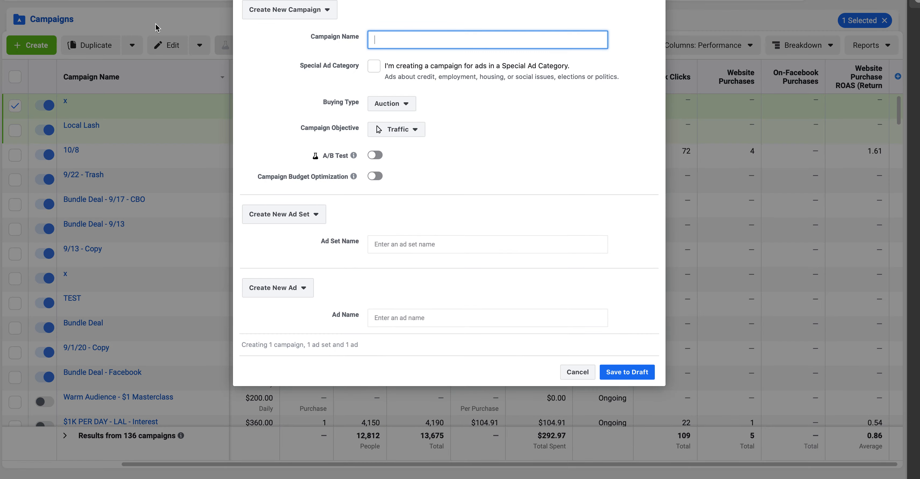
type("x")
left_click(377, 244)
type("x")
left_click(380, 315)
type("x")
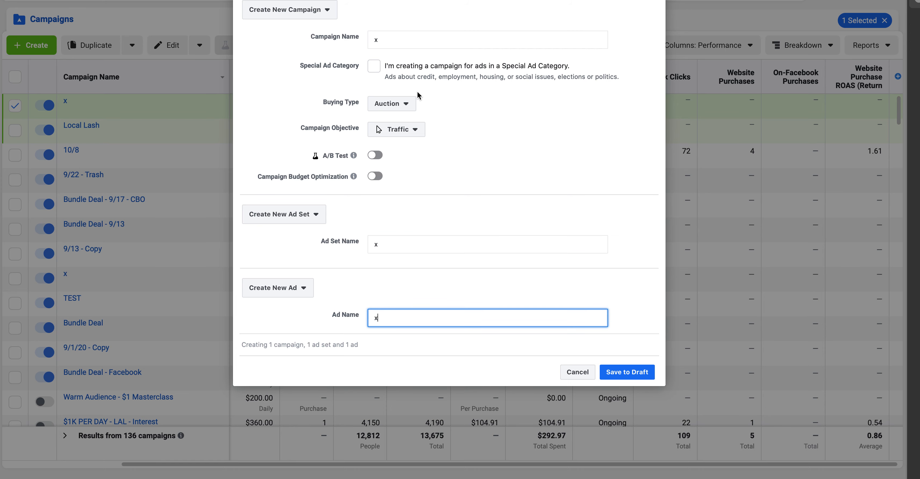
- Set the campaign objective to Messages and name the ad set and the ad "x" again
left_click(404, 135)
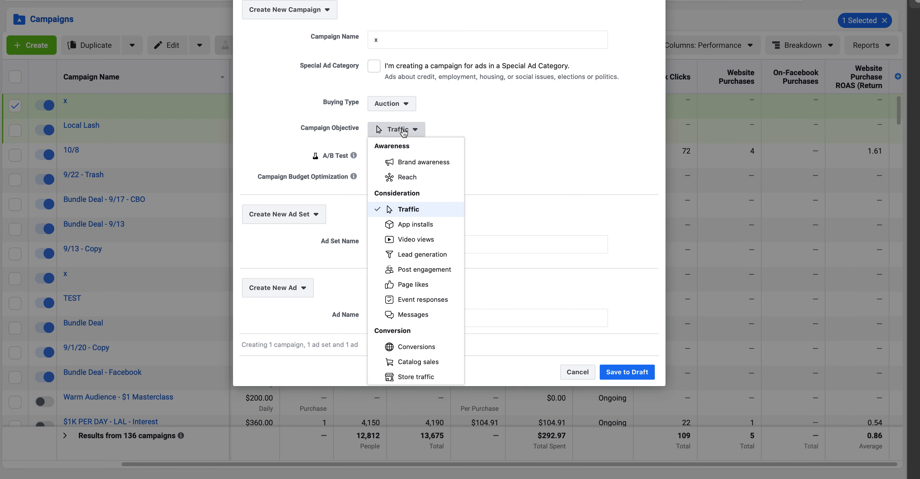
left_click(421, 316)
left_click(411, 240)
type("x")
left_click(391, 317)
type("x")
- Enable campaign budget optimization with a $5.00 daily budget and save the campaign as a draft
left_click_drag(281, 179, 345, 178)
left_click(373, 177)
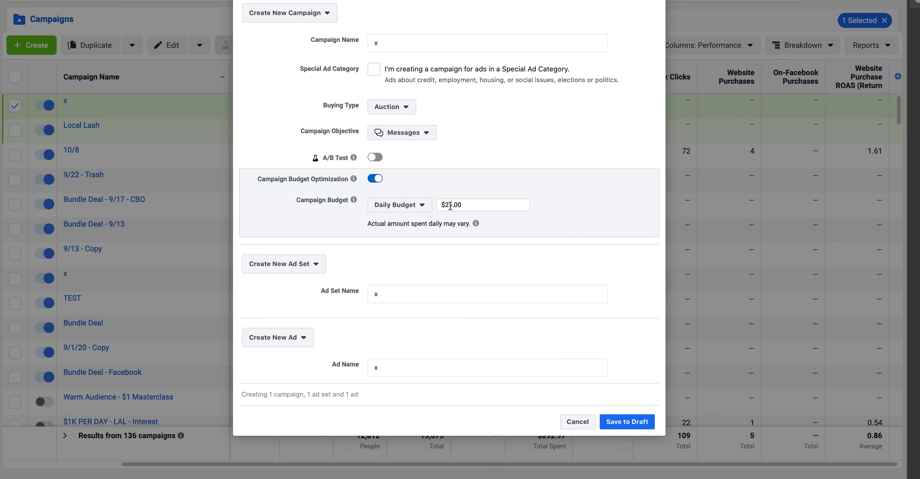
left_click(450, 206)
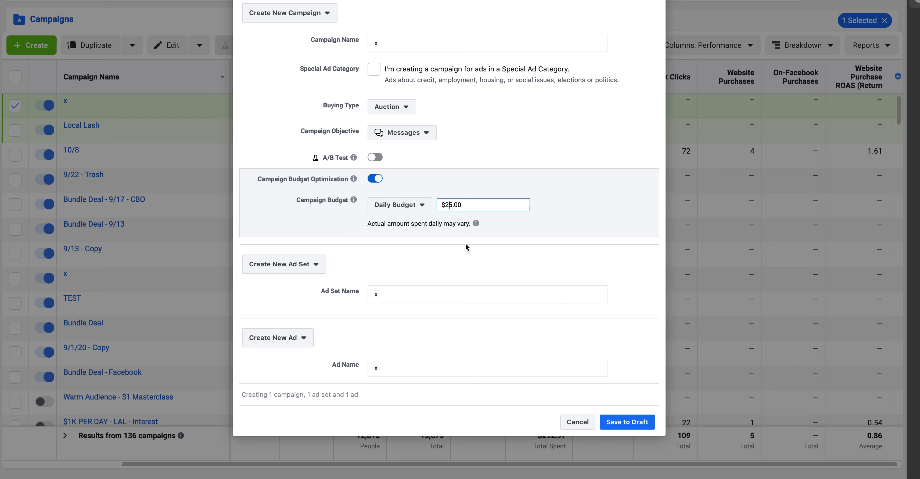
key("BackSpace")
scroll(582, 225, "down", 1)
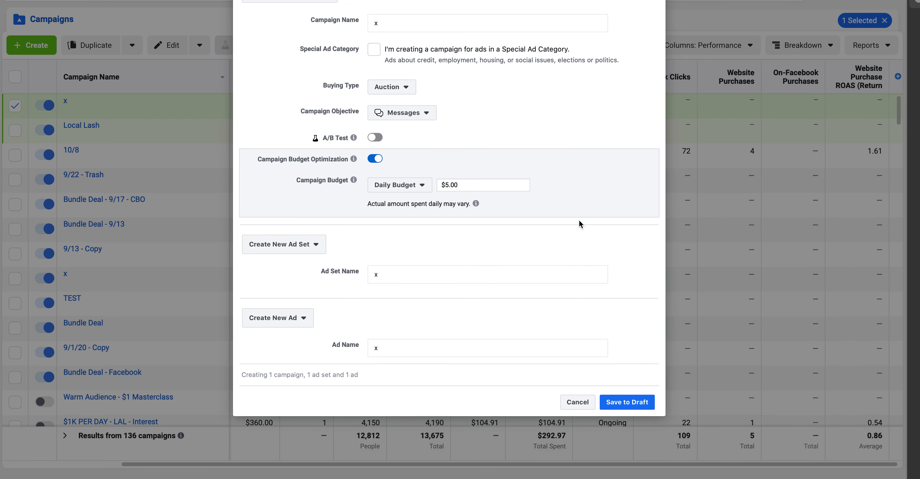
left_click(626, 404)
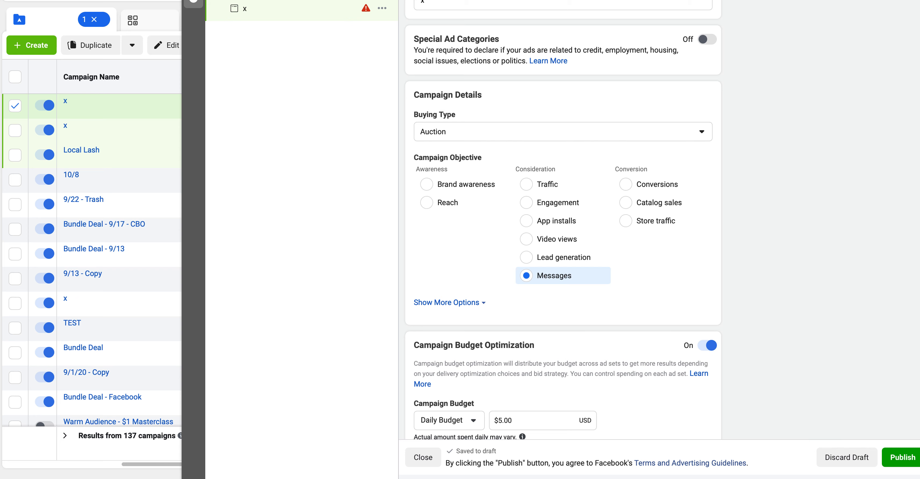
- Open the draft's ad set and set its audience location to Dallas, Texas, United States
left_click(300, 1)
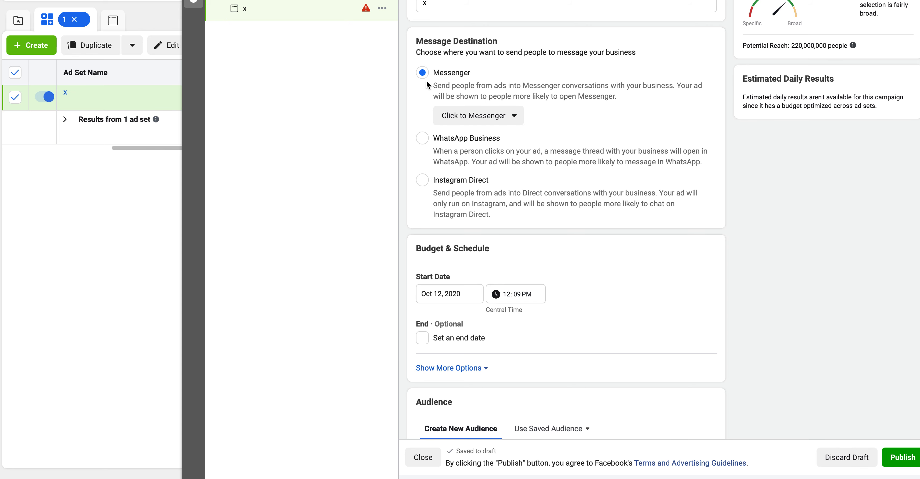
scroll(426, 81, "down", 4)
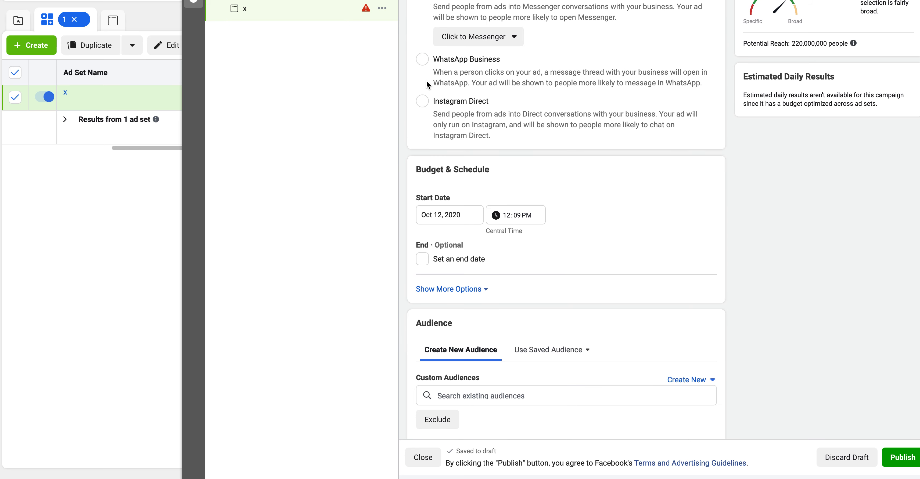
scroll(428, 85, "down", 5)
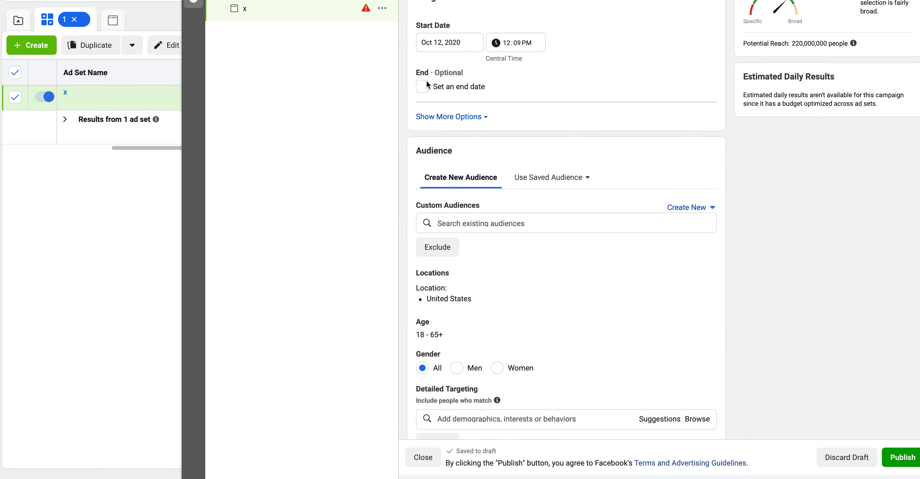
scroll(428, 85, "down", 2)
mouse_move(501, 199)
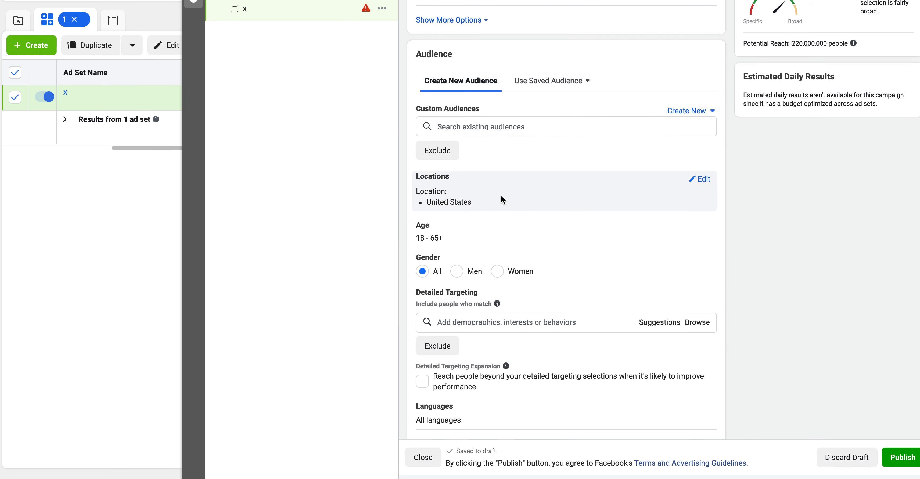
left_click(704, 179)
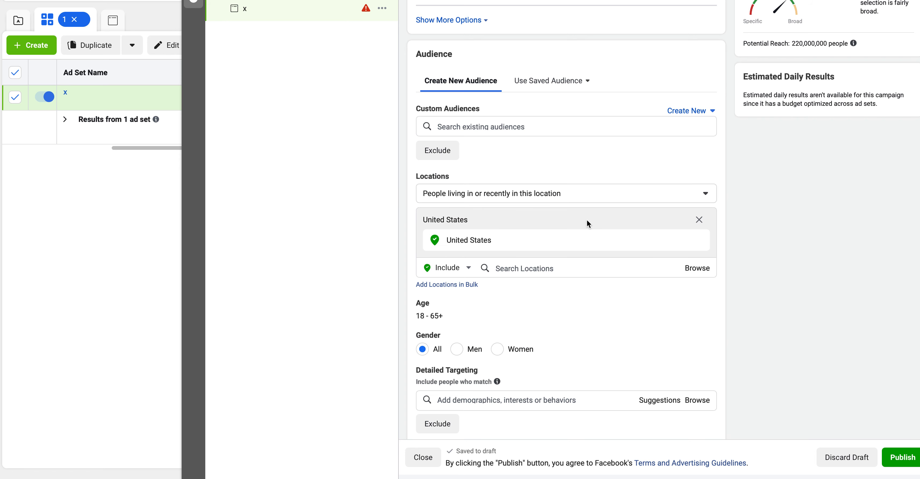
left_click(557, 267)
type("dallas")
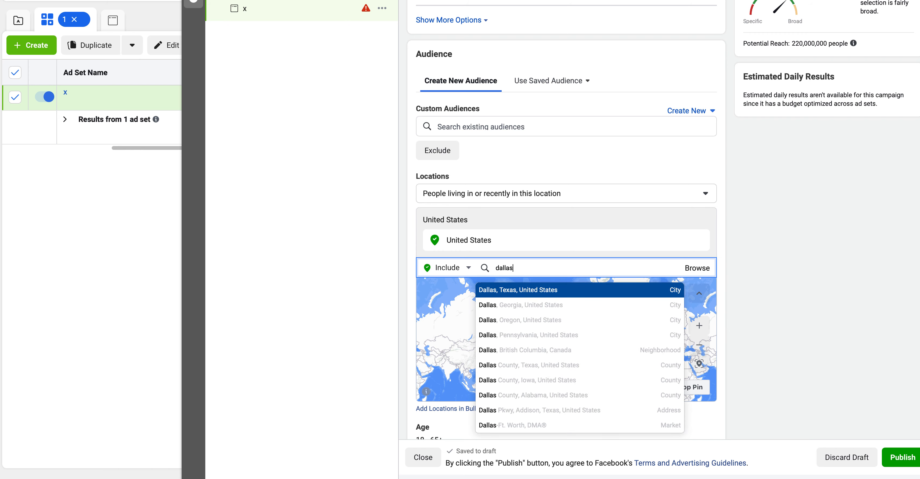
key("Return")
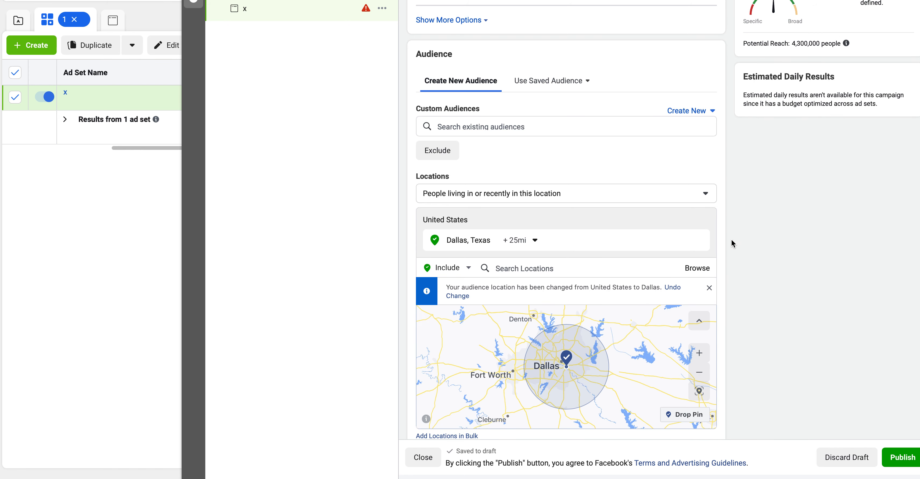
- Check the audience's potential reach and limit its gender to Women
scroll(729, 243, "down", 2)
left_click_drag(791, 43, 840, 43)
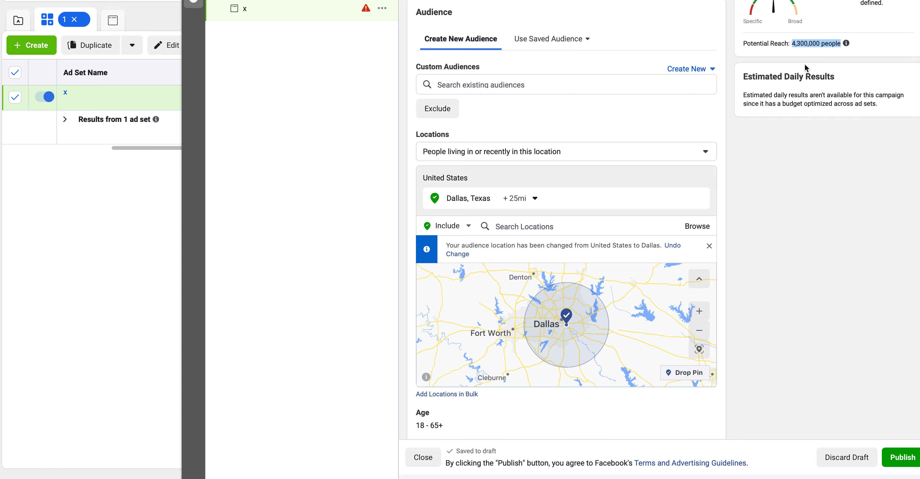
scroll(722, 248, "down", 1)
scroll(721, 248, "down", 5)
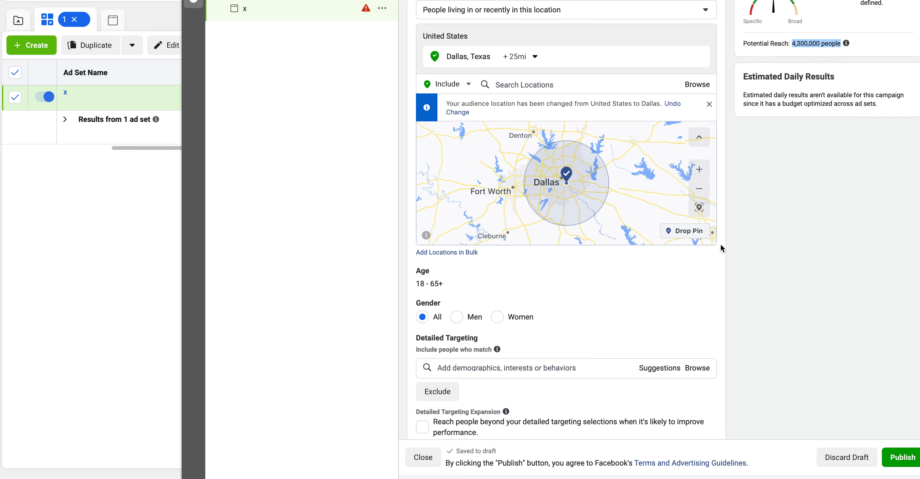
scroll(721, 248, "down", 2)
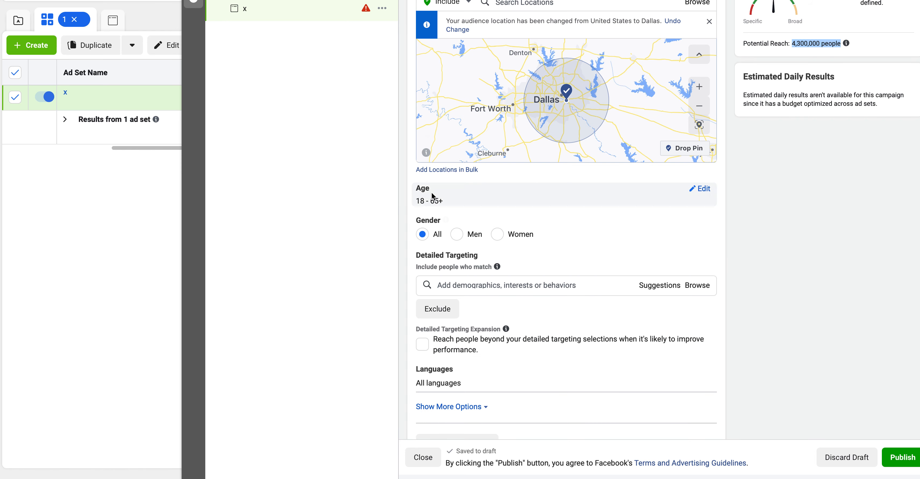
left_click(499, 237)
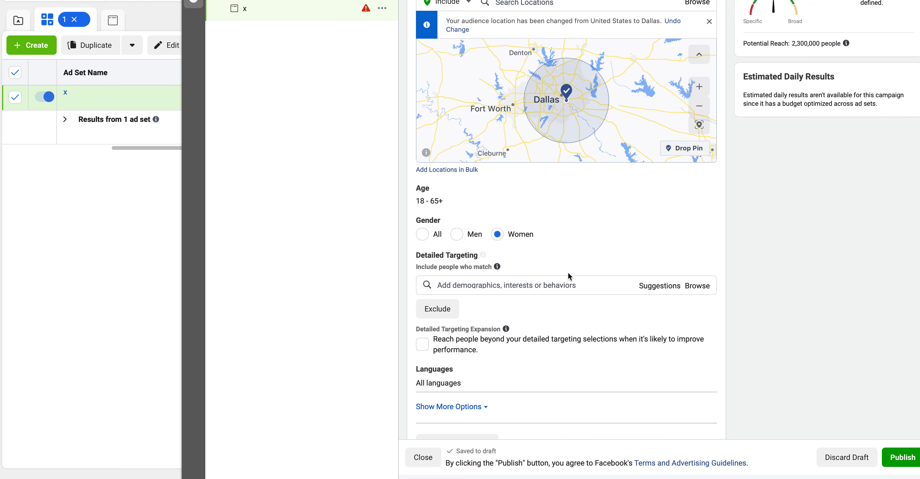
- Add the interest Braid to the ad set's detailed targeting
left_click(563, 285)
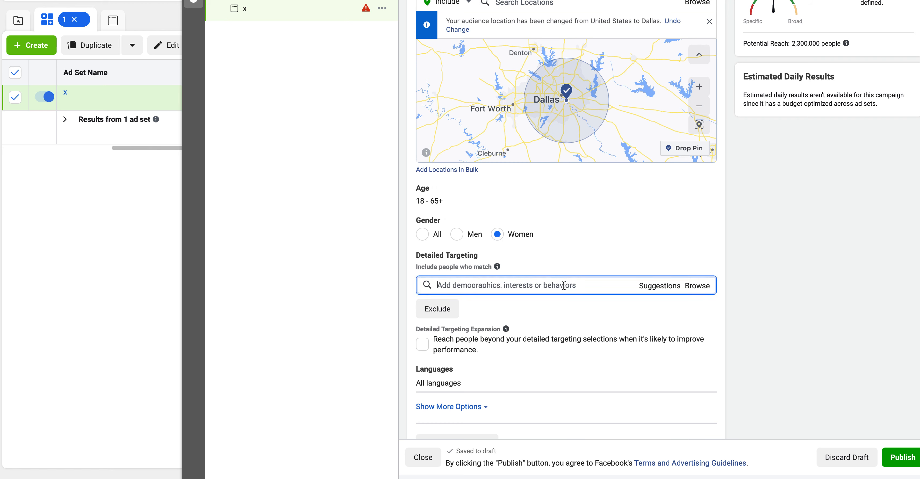
type("braid")
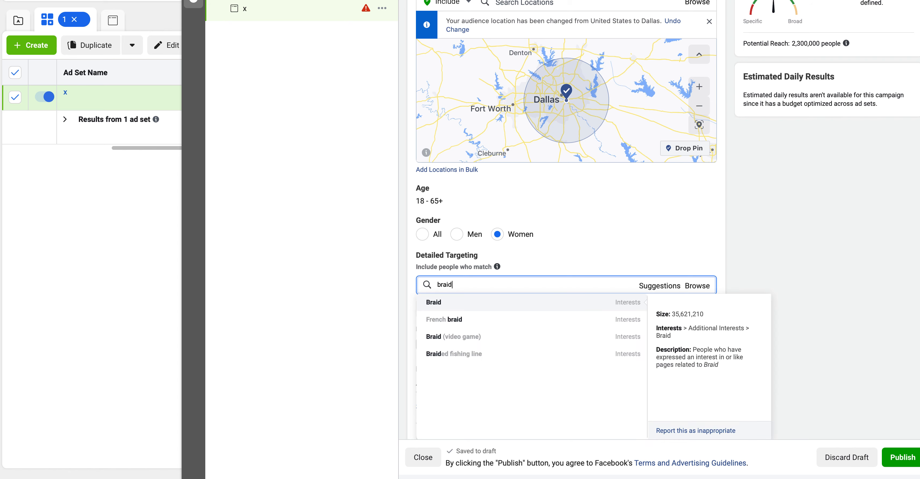
type("s")
key("BackSpace")
left_click(452, 303)
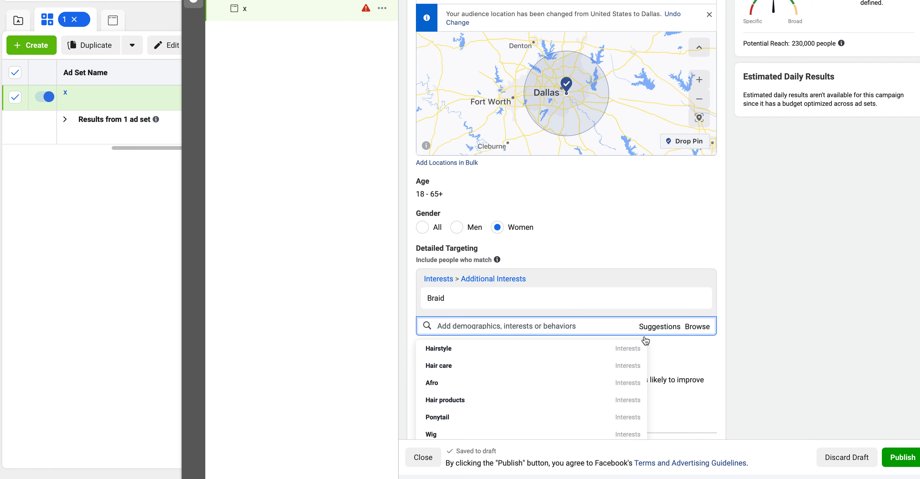
scroll(646, 341, "down", 2)
scroll(644, 339, "down", 1)
left_click(791, 260)
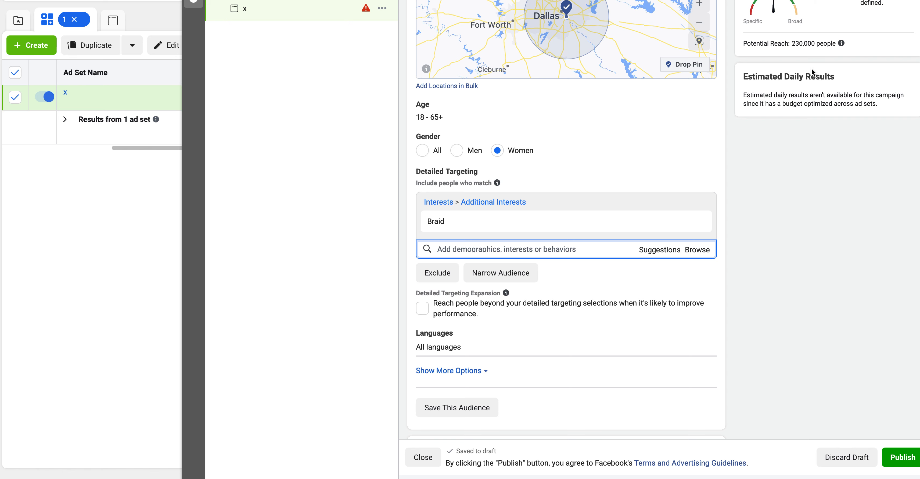
- Add the suggested interest Lace wig to the detailed targeting and look through the further suggestions
left_click(659, 251)
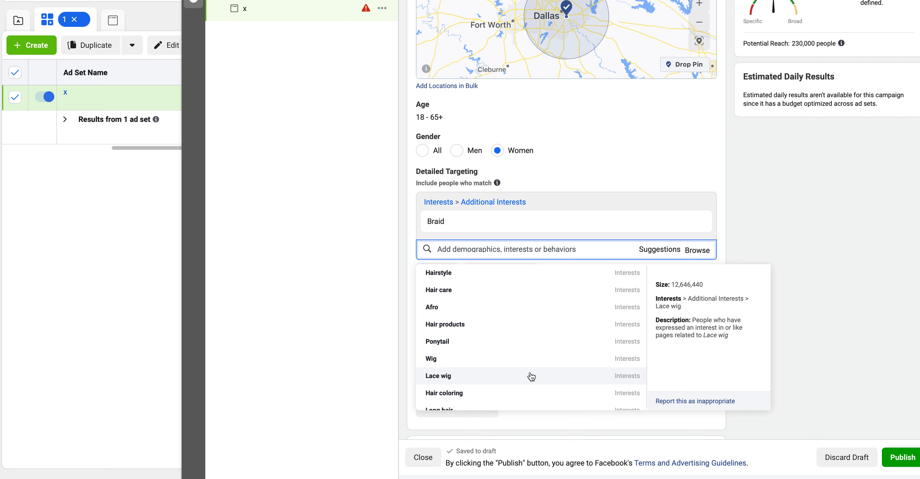
left_click(531, 377)
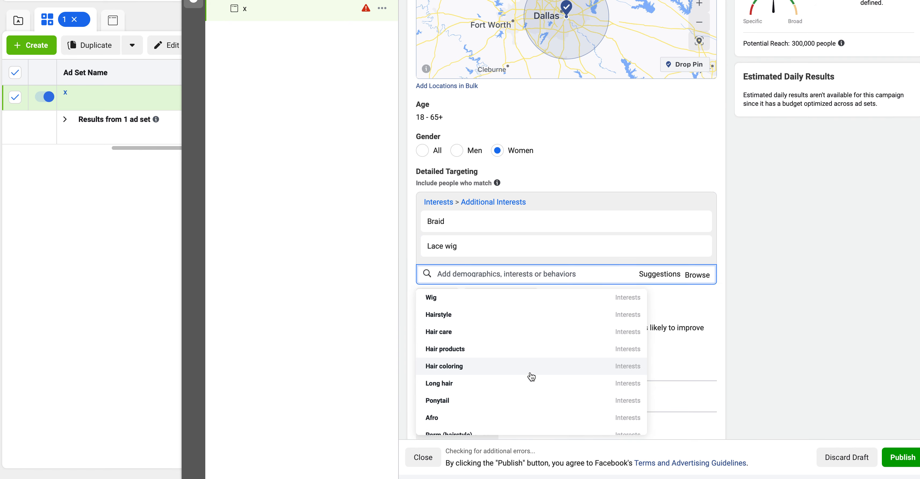
scroll(560, 358, "down", 5)
scroll(563, 359, "down", 3)
scroll(563, 358, "up", 10)
scroll(518, 388, "down", 2)
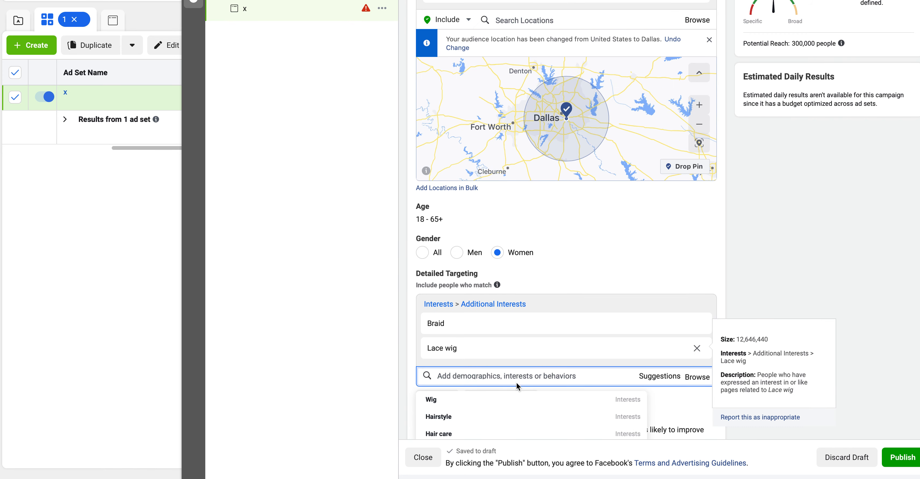
- Search the detailed targeting for "human hair" and add the interest Human Hair Extensions
left_click(496, 373)
type("human hai")
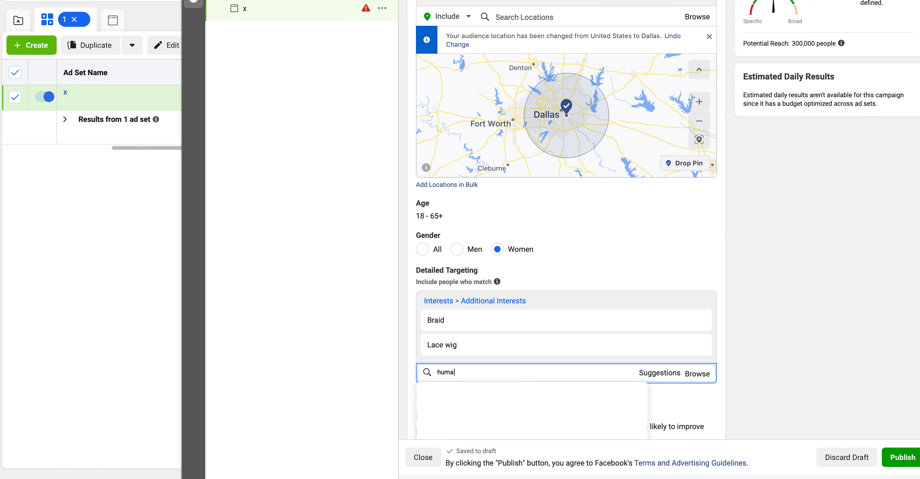
key("BackSpace")
key("BackSpace")
key("BackSpace")
type("hair")
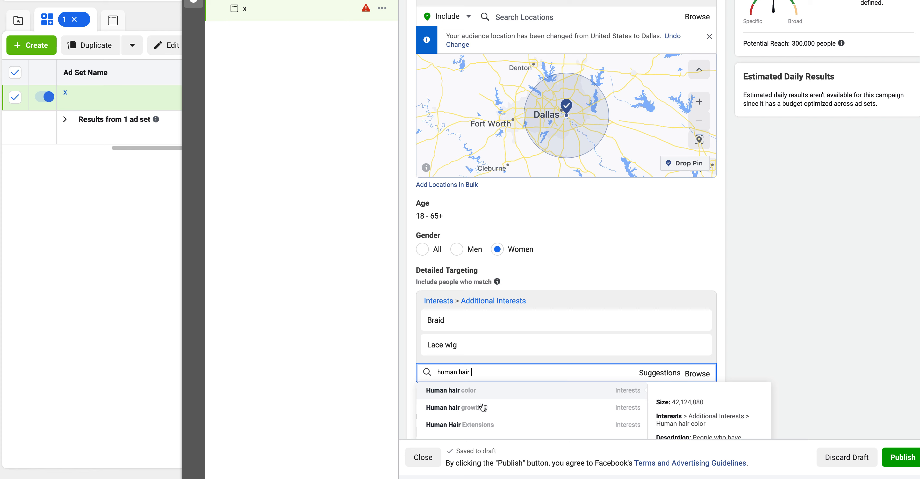
left_click(478, 425)
left_click(755, 265)
scroll(754, 264, "down", 1)
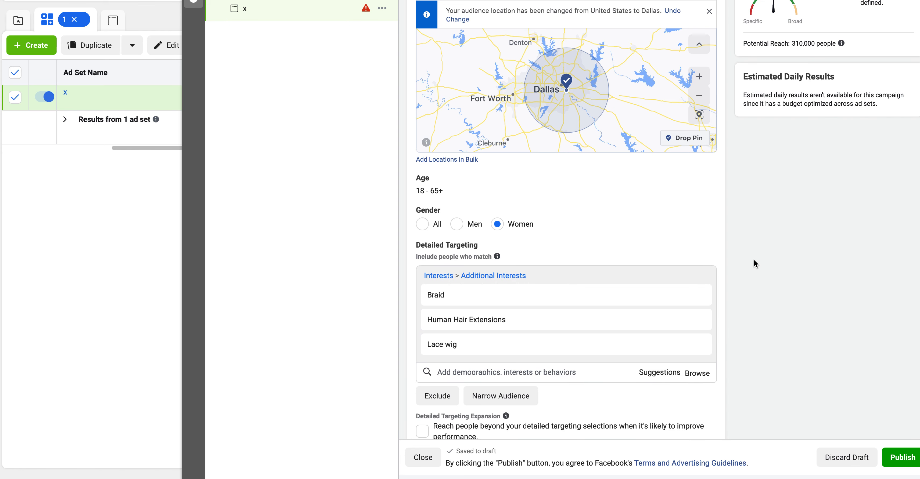
scroll(755, 263, "down", 1)
scroll(768, 178, "down", 1)
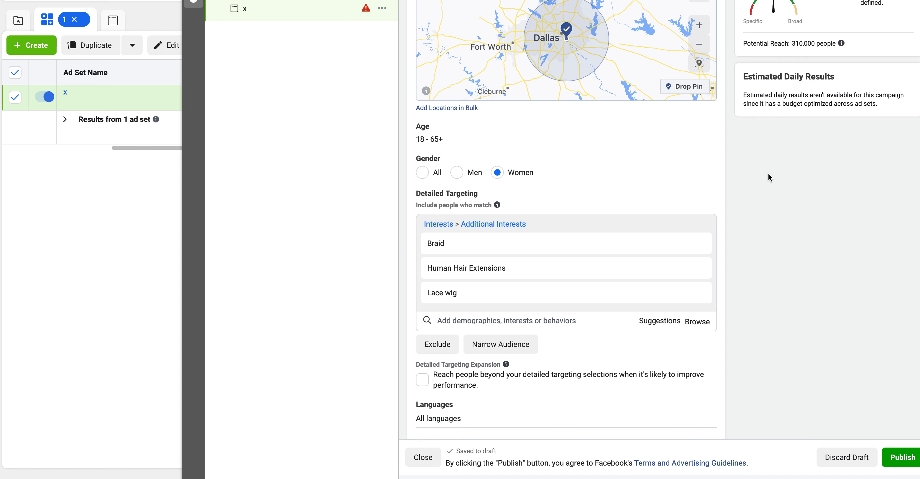
- Switch the ad set to manual placements and exclude the Instagram and Messenger platforms, keeping only Facebook
scroll(768, 174, "down", 8)
scroll(768, 174, "down", 5)
left_click(422, 237)
scroll(503, 160, "down", 4)
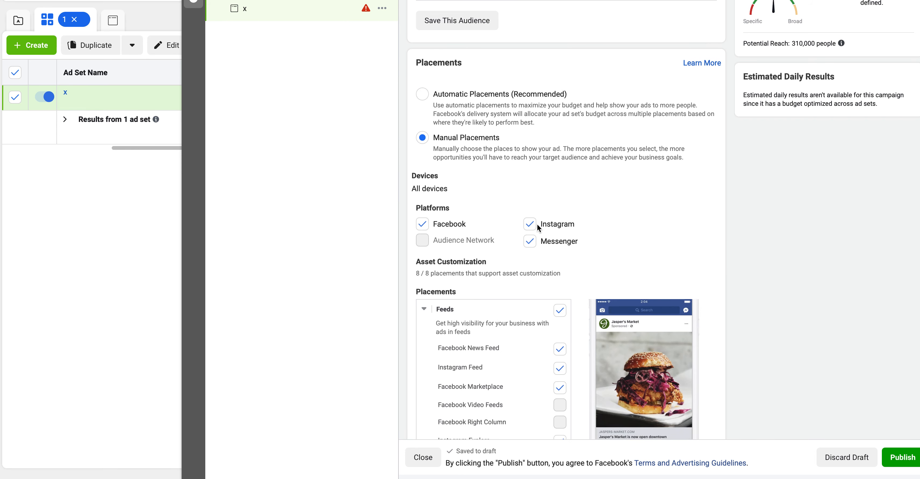
left_click(531, 226)
left_click(531, 245)
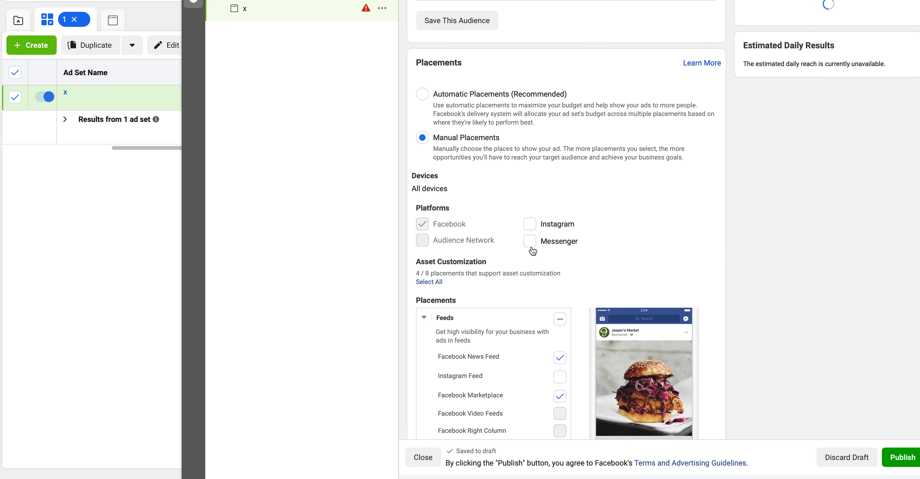
left_click(530, 246)
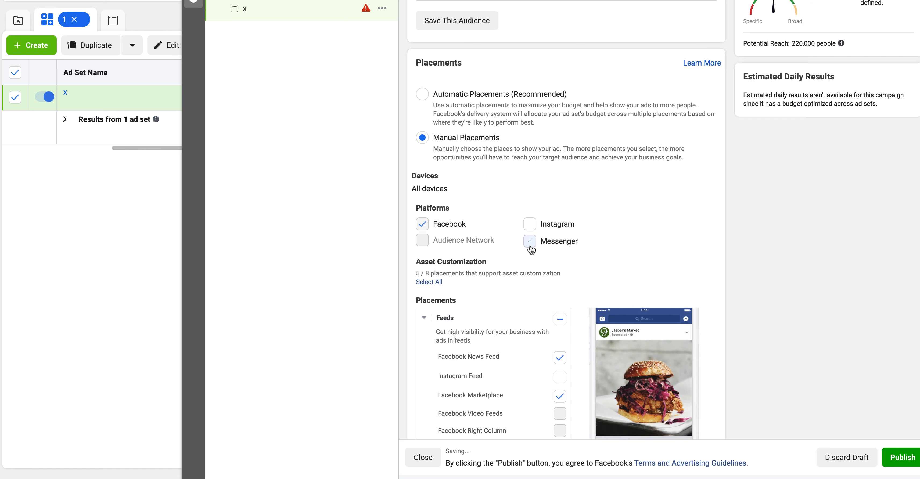
left_click(530, 246)
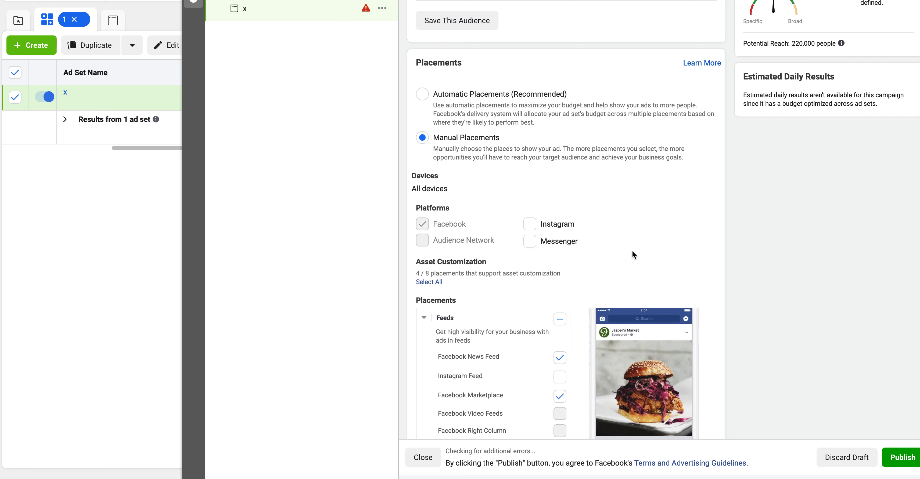
- Review the individual placements, the optimization and delivery settings, and the audience location
scroll(633, 251, "down", 4)
scroll(633, 251, "down", 12)
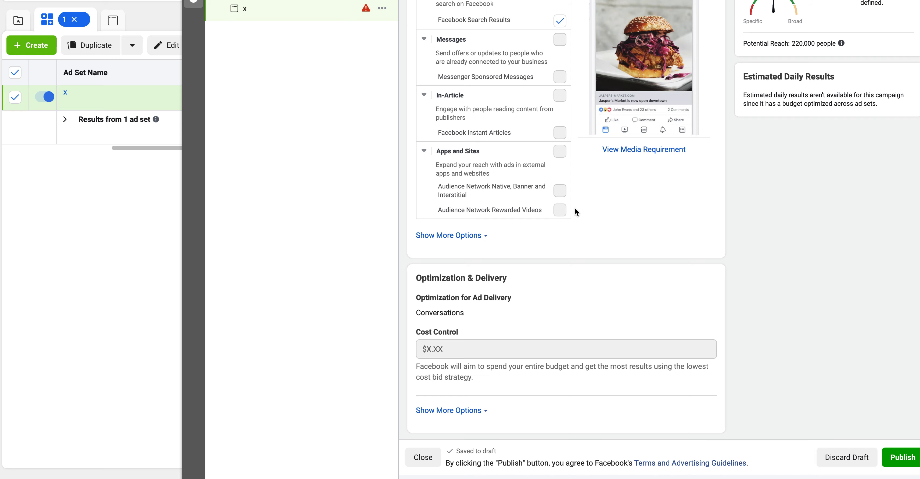
scroll(575, 210, "up", 3)
scroll(575, 210, "up", 12)
scroll(575, 211, "up", 4)
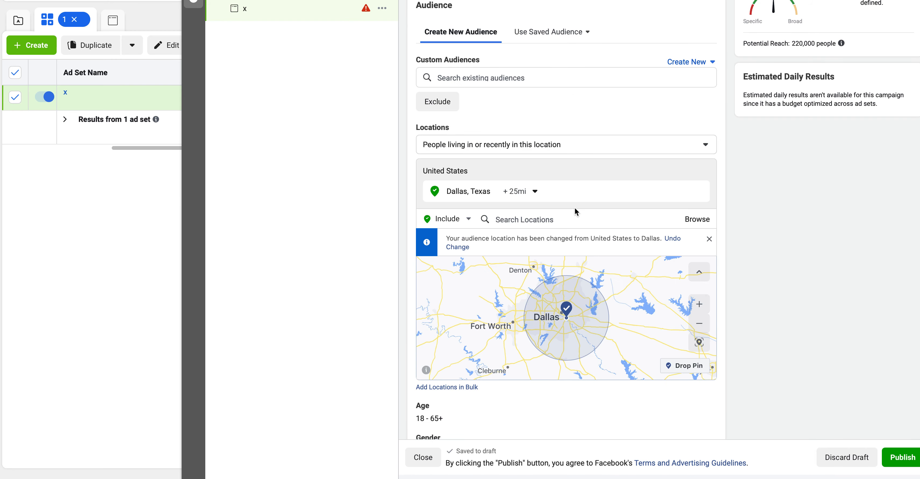
- Review the ad set's location, gender, detailed targeting and manual placements
scroll(570, 208, "down", 3)
scroll(559, 314, "down", 4)
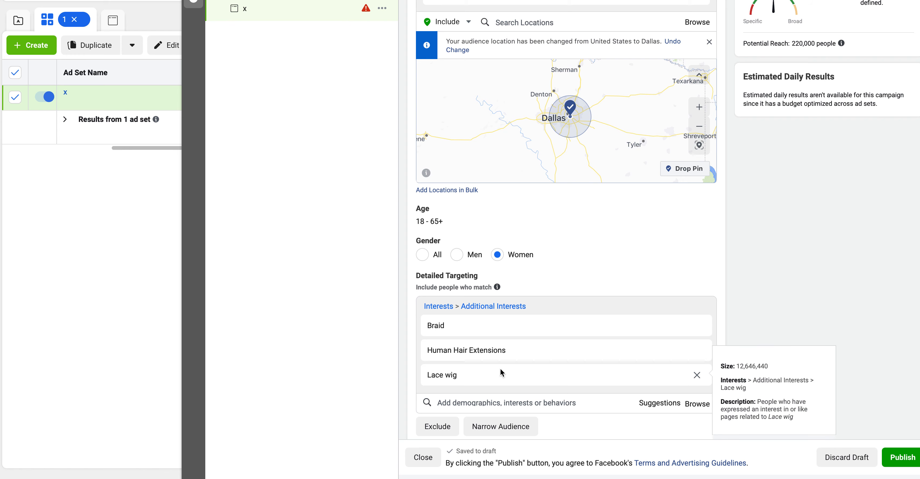
scroll(496, 388, "down", 10)
scroll(496, 388, "down", 6)
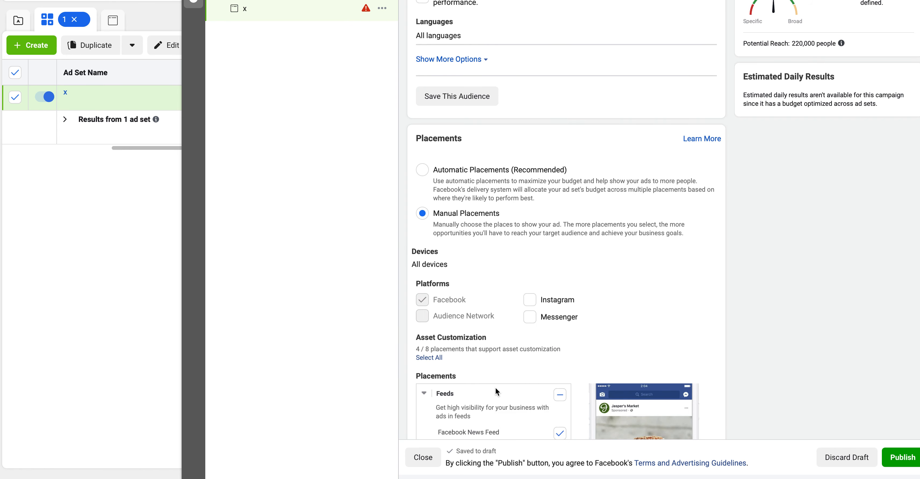
scroll(470, 318, "down", 2)
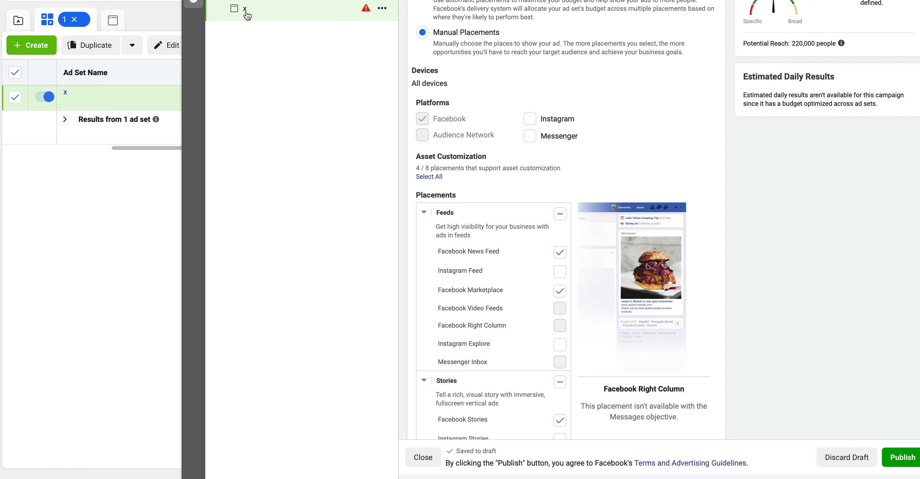
- Open the ad x and upload the braids photo fc3477c0f95710749bf78dce33790953.jpg as its image, without selecting any placement crops
mouse_move(367, 16)
left_click(320, 17)
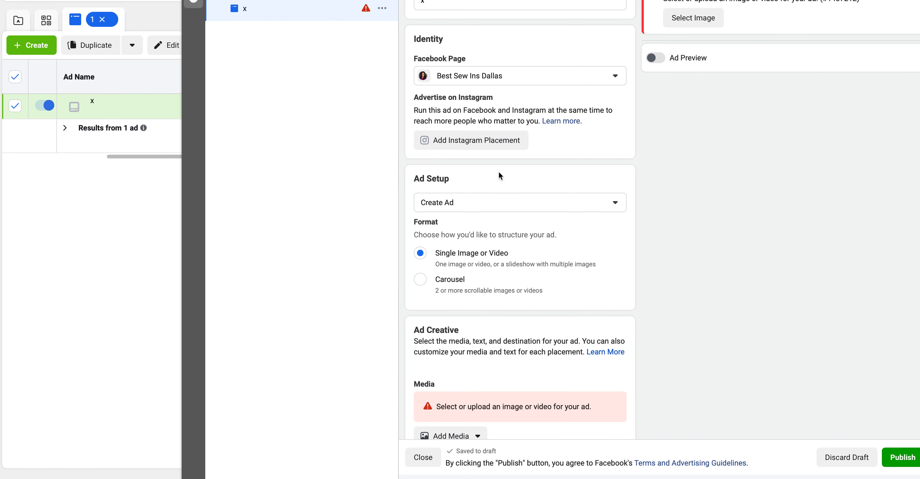
scroll(517, 210, "down", 3)
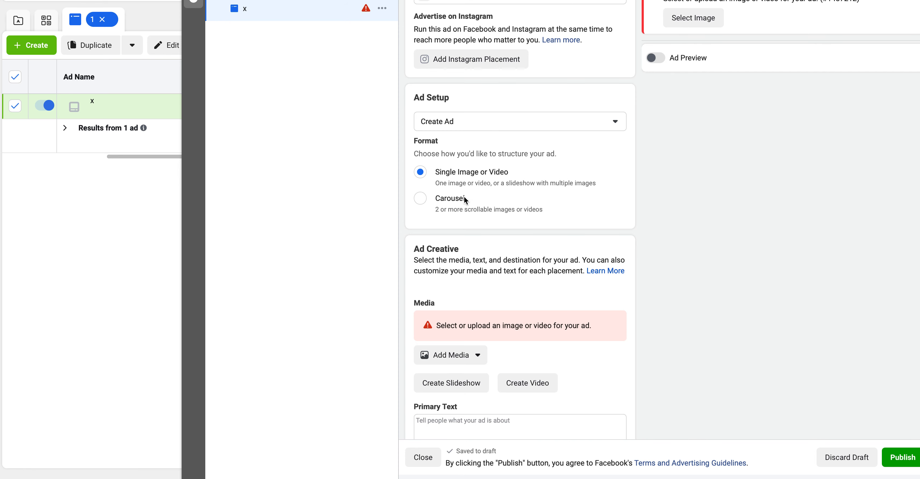
scroll(471, 267, "down", 1)
scroll(445, 320, "down", 2)
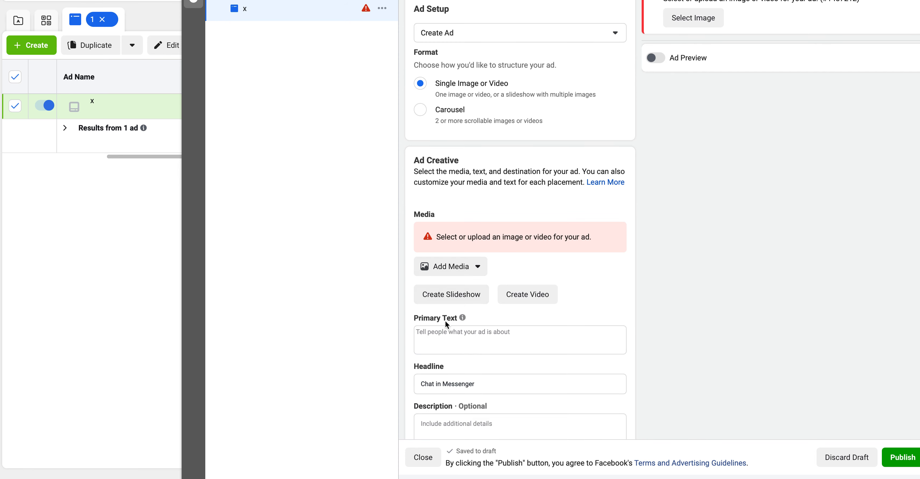
left_click(438, 267)
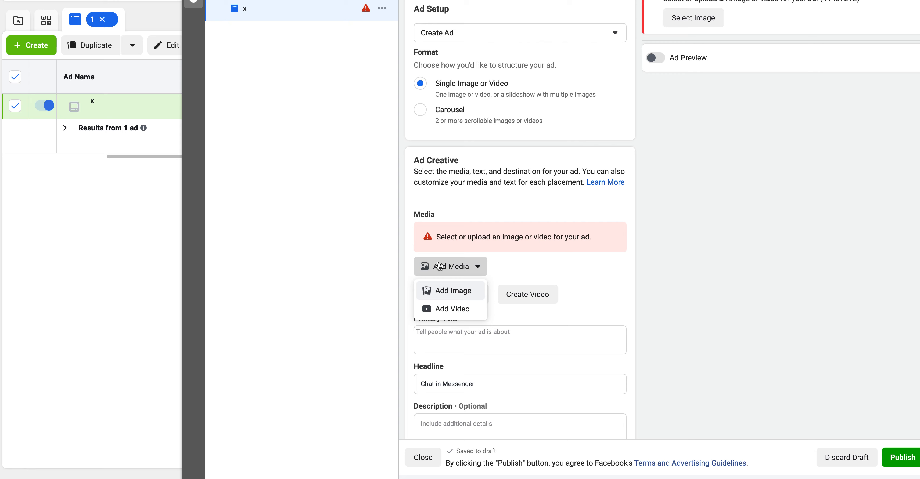
left_click(463, 294)
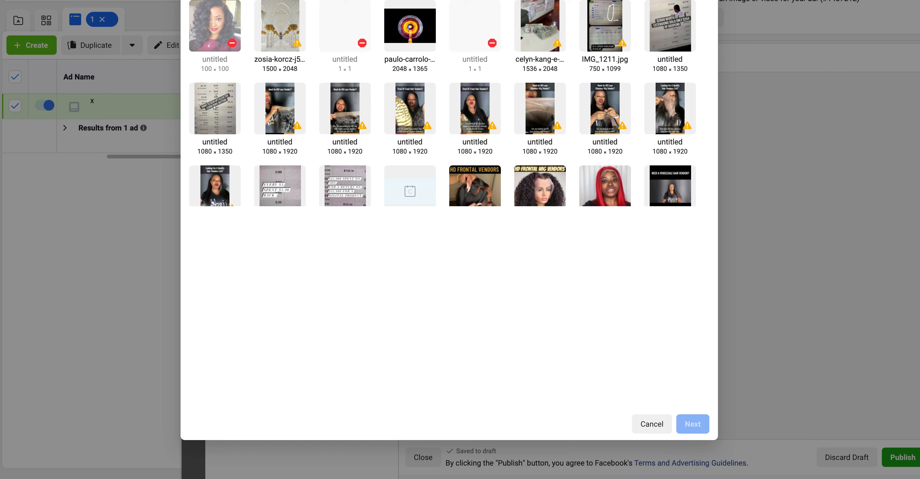
left_click(350, 9)
left_click(636, 143)
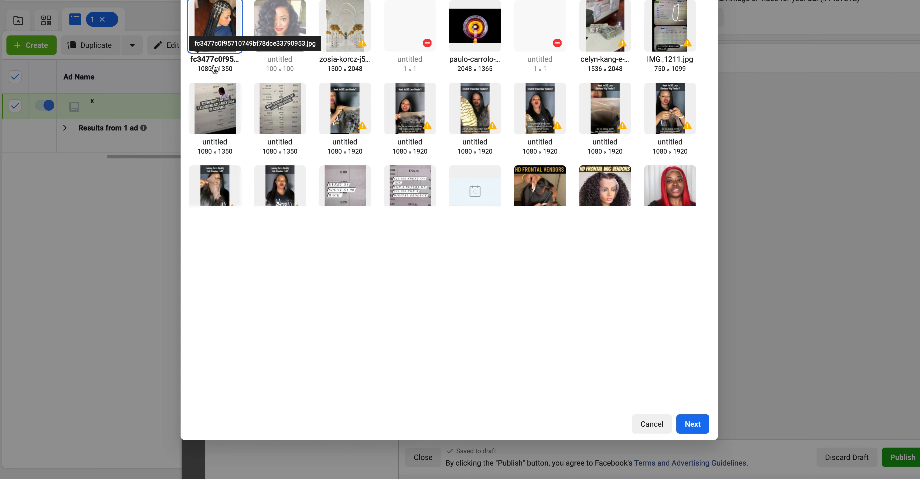
left_click(693, 424)
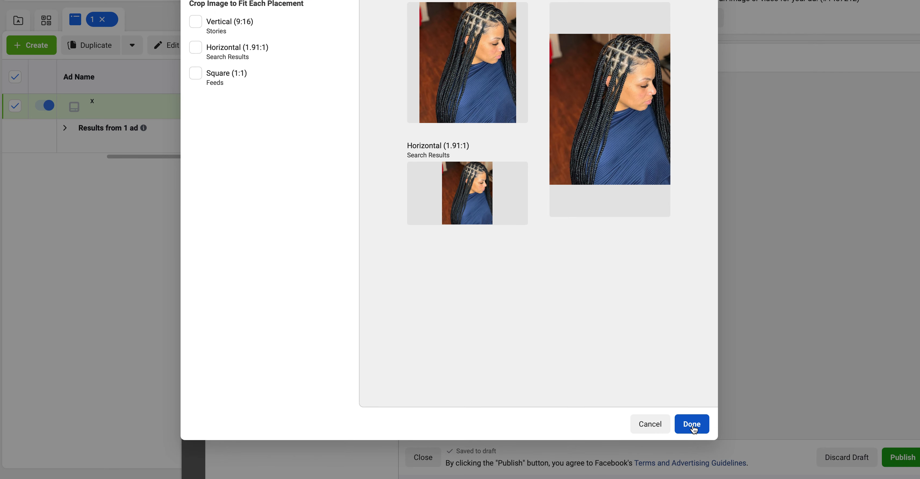
left_click(691, 424)
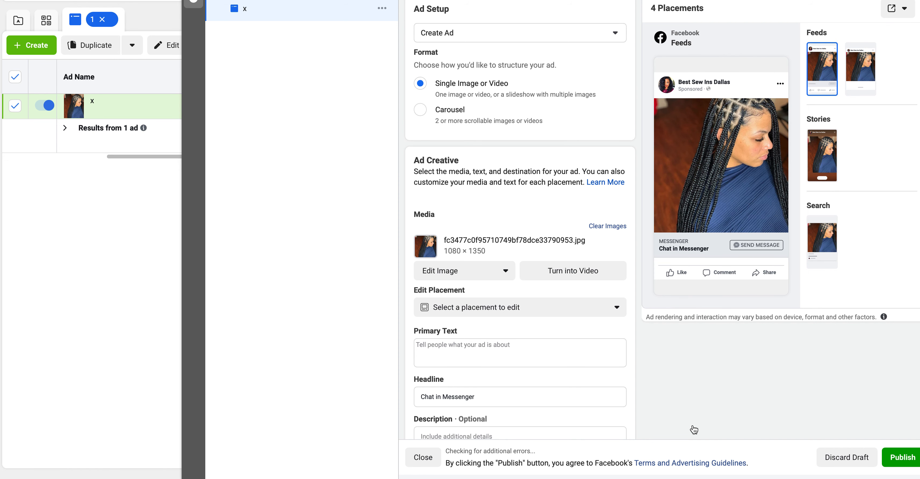
- Crop the ad image to Square 1:1 for the Feeds placements, moving the crop up to include the top of the head, and save
left_click(510, 310)
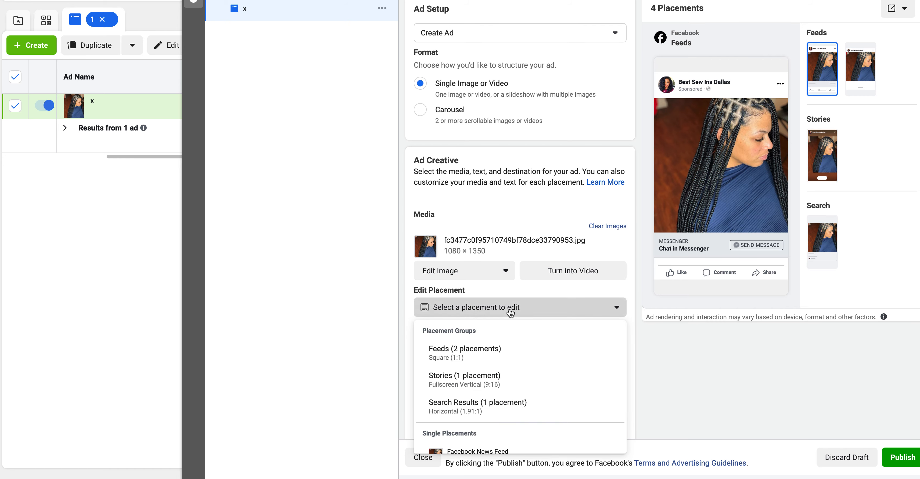
left_click(492, 357)
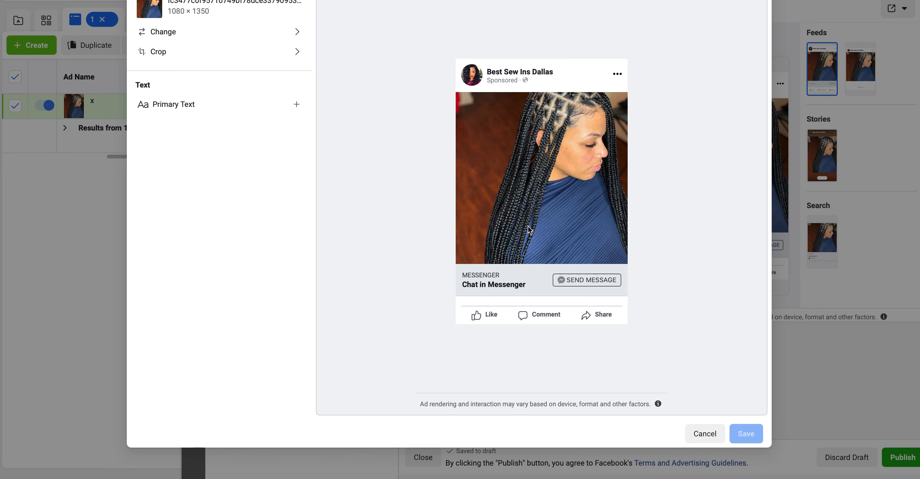
left_click(207, 53)
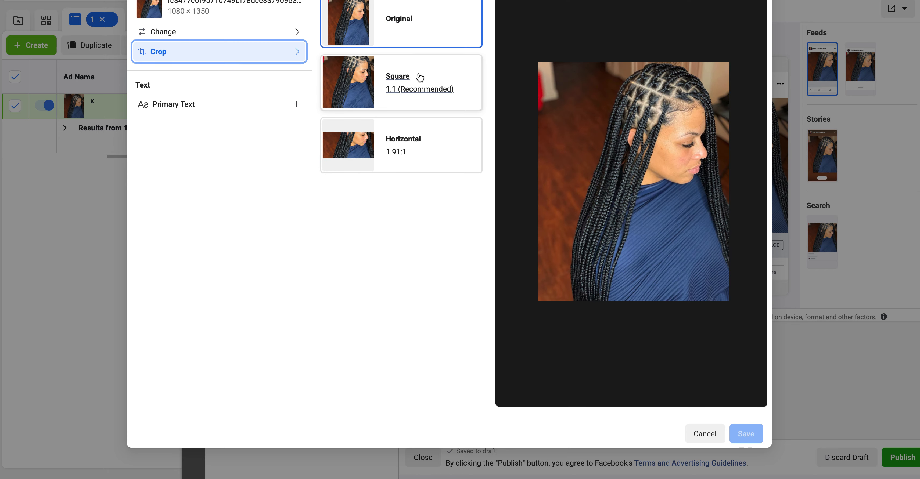
left_click(420, 94)
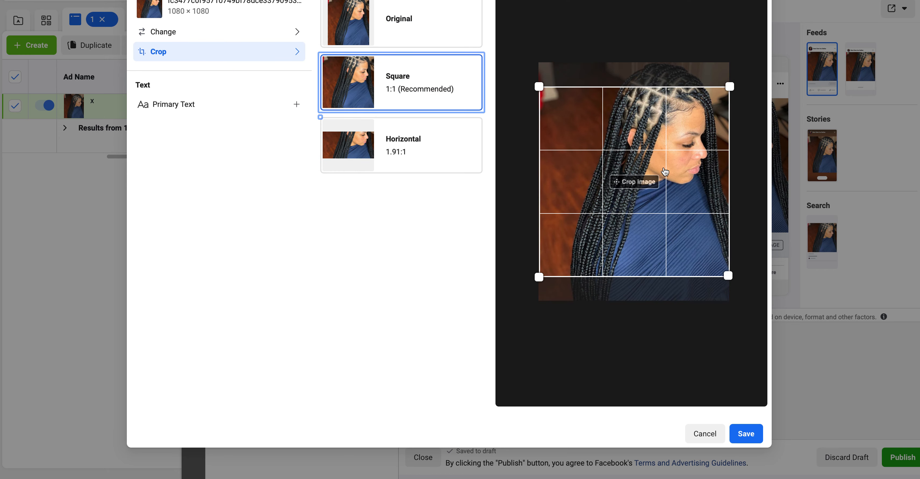
left_click_drag(663, 168, 663, 129)
left_click(746, 431)
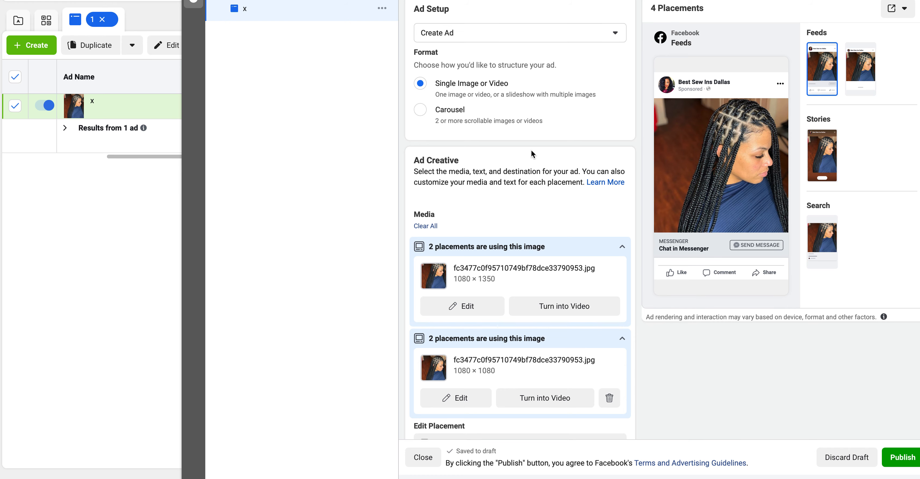
- In the ad set's placements, exclude Facebook Stories, Search and Facebook Marketplace, keeping only Facebook News Feed
scroll(531, 151, "down", 4)
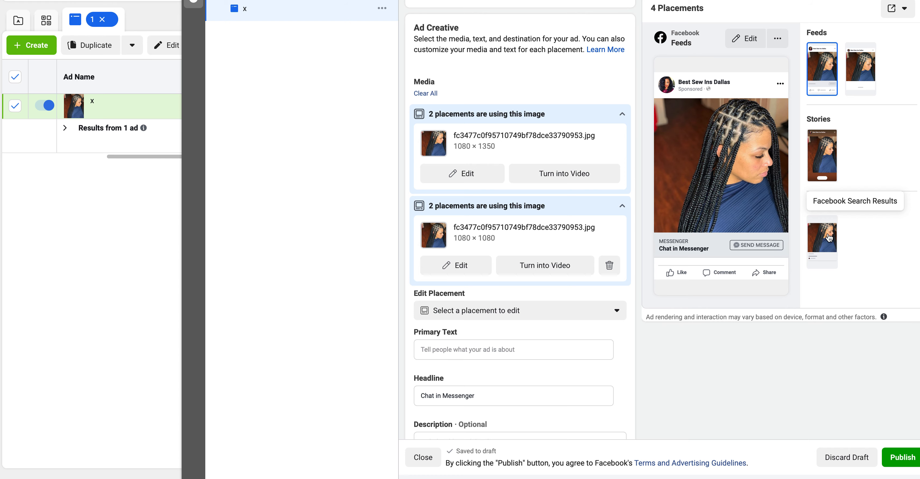
left_click(829, 237)
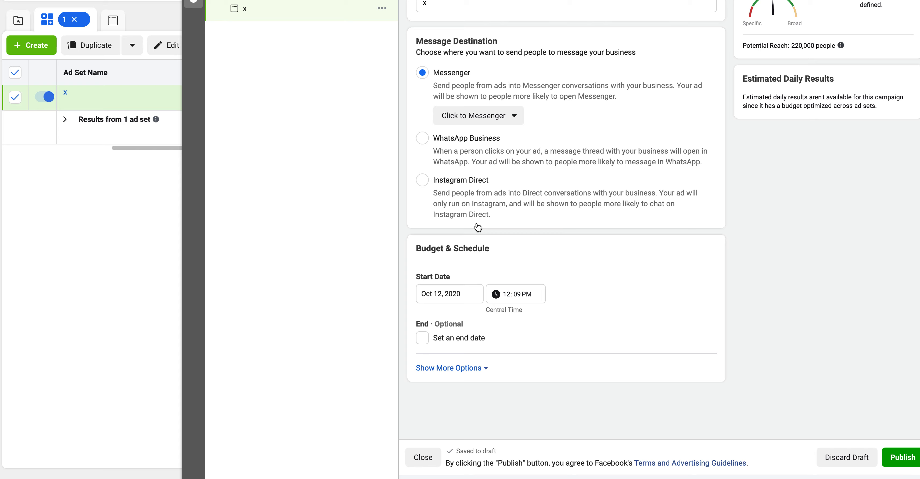
scroll(499, 266, "down", 20)
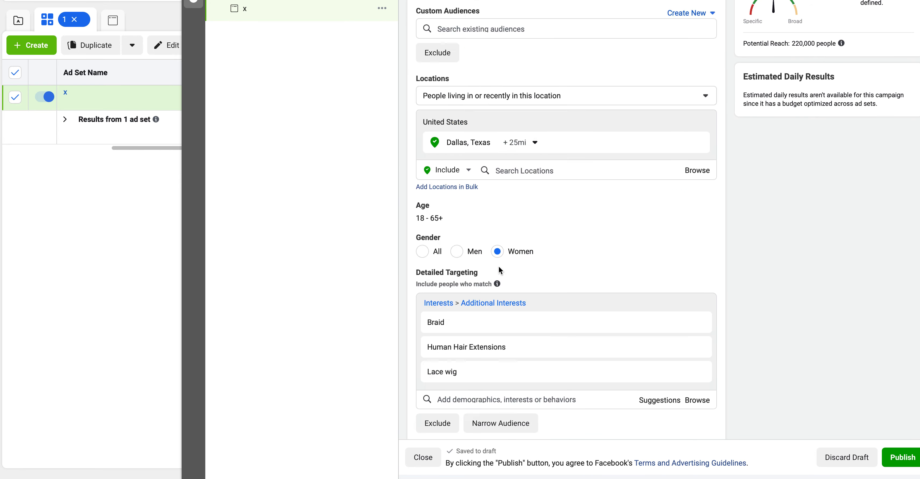
scroll(499, 266, "down", 3)
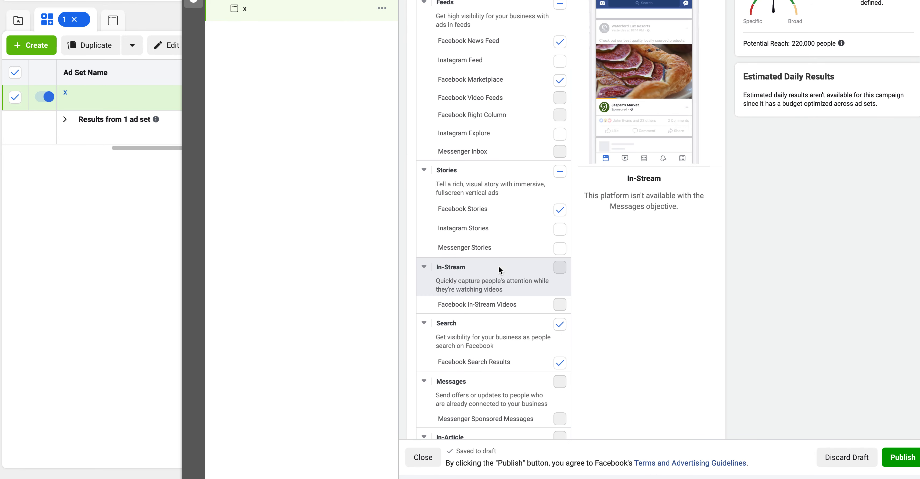
left_click(560, 210)
left_click(559, 324)
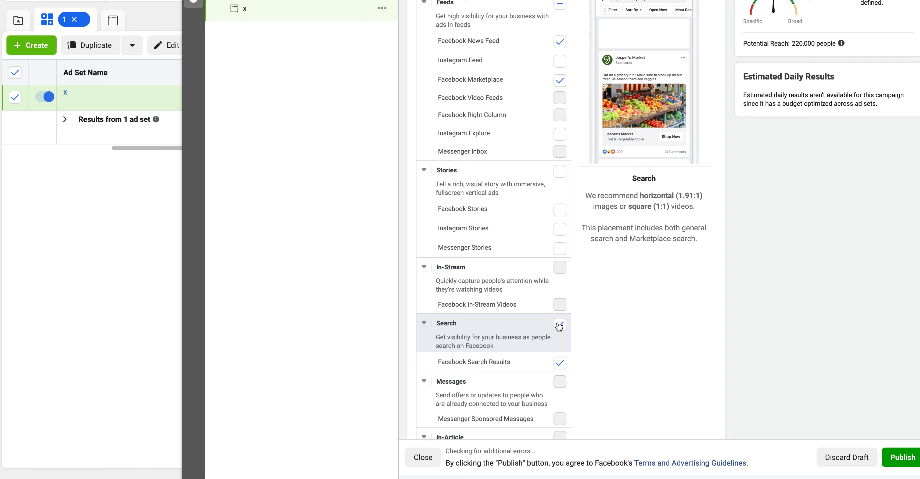
scroll(567, 357, "down", 3)
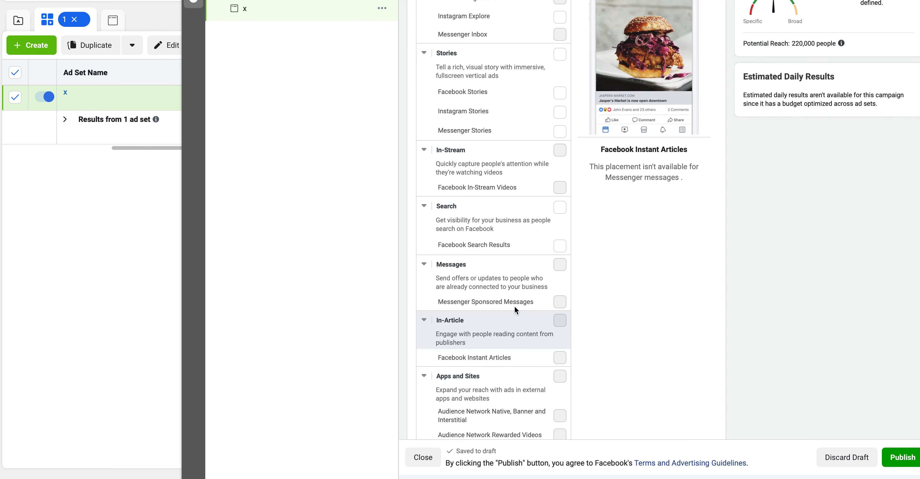
scroll(516, 286, "up", 4)
left_click(557, 95)
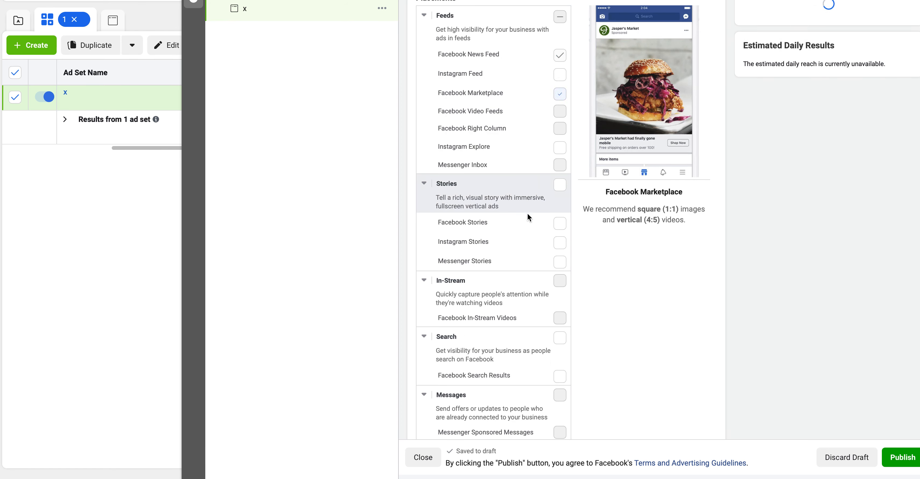
scroll(528, 217, "down", 10)
scroll(528, 224, "up", 8)
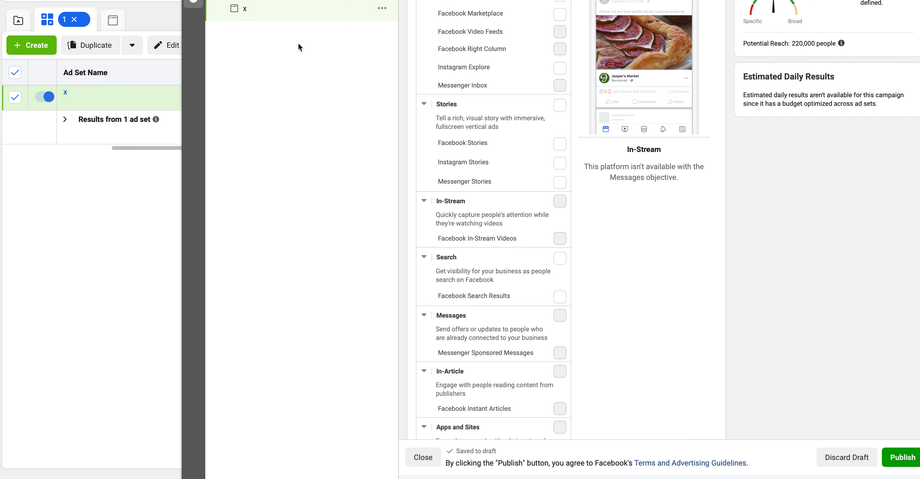
- Return to the ad x and begin its primary text with "Hey ladies of DFW are you looking for affordable and"
left_click(267, 18)
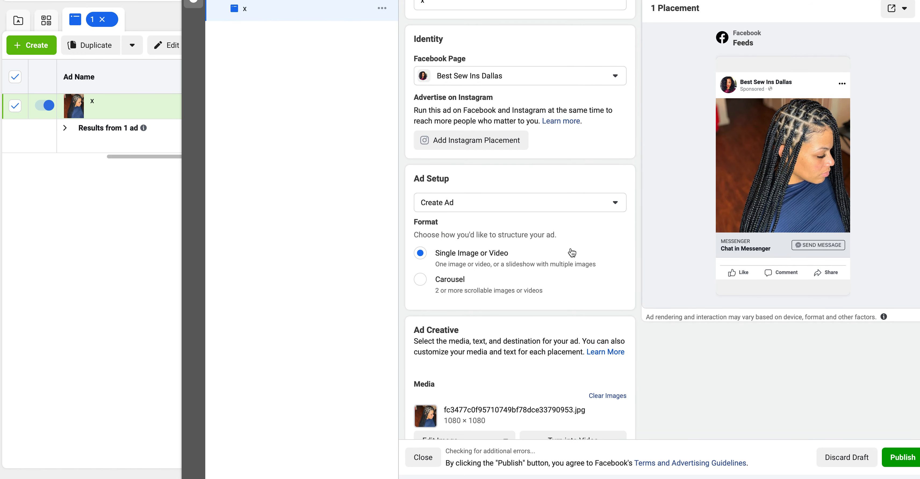
scroll(570, 252, "down", 3)
scroll(571, 252, "down", 1)
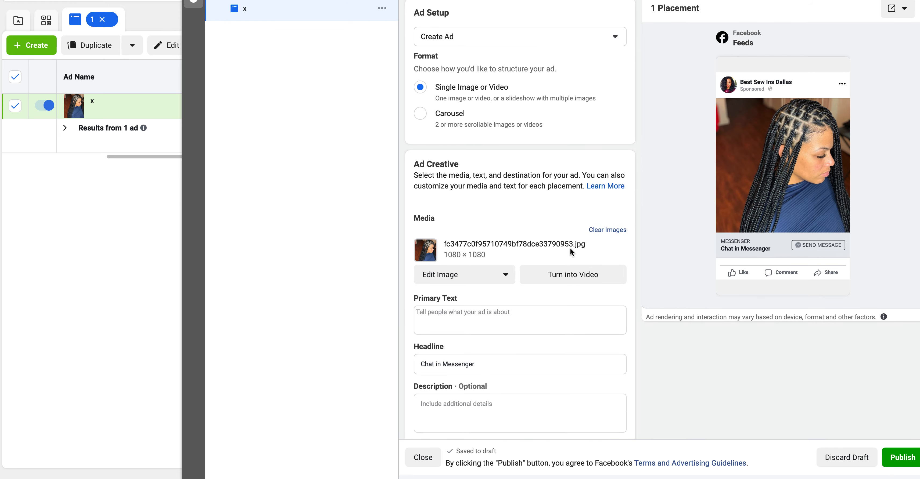
left_click(472, 319)
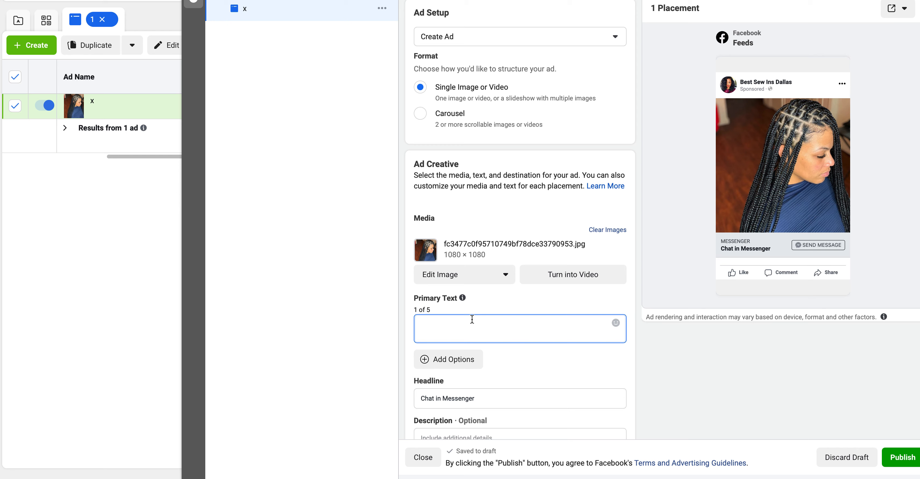
type("F")
key("BackSpace")
type("Hey Iadies f DFW")
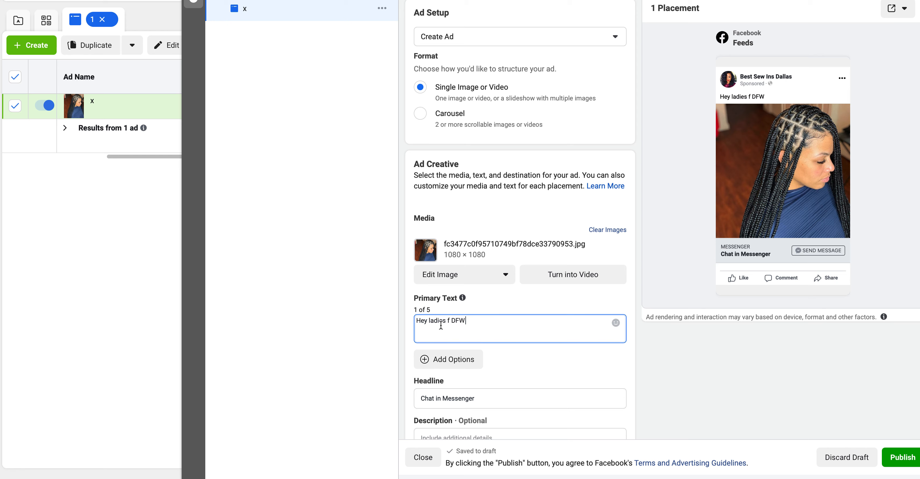
type("o")
key("BackSpace")
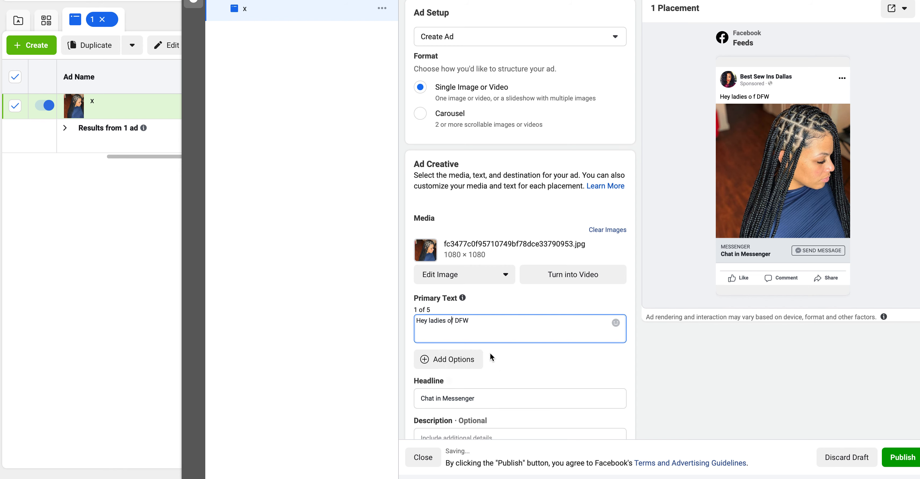
left_click(493, 321)
type("are y")
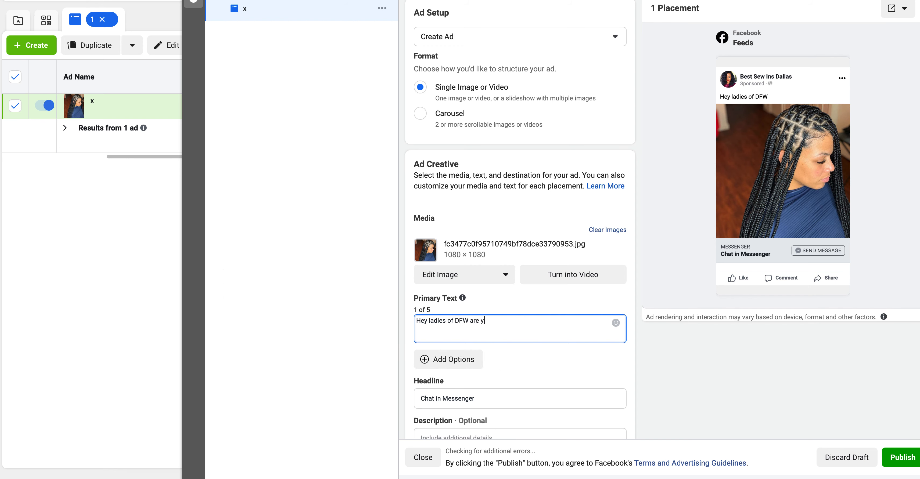
type("ou looking for affordable and")
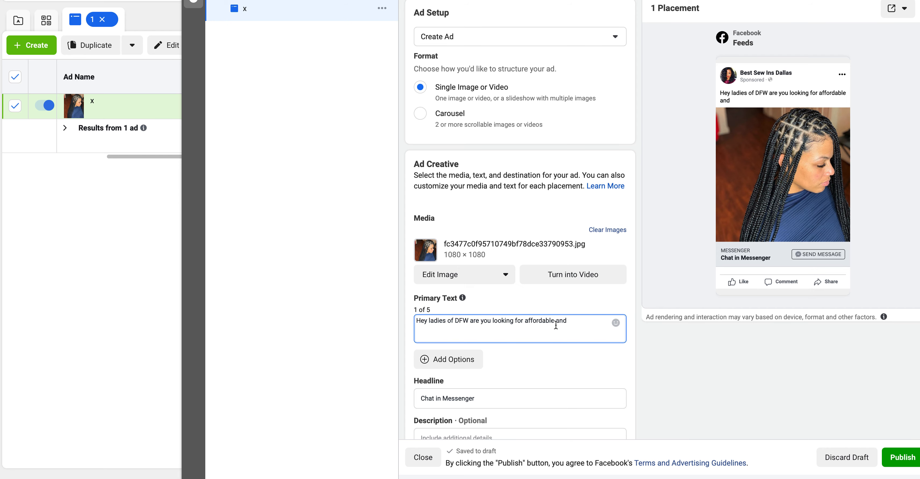
- Reword the end of the primary text after "looking for" to "neat and affordable braids?" and start a new line
key("BackSpace")
key("BackSpace")
key("BackSpace")
key("BackSpace")
key("BackSpace")
key("BackSpace")
key("BackSpace")
key("BackSpace")
key("BackSpace")
key("BackSpace")
key("BackSpace")
key("BackSpace")
key("BackSpace")
key("BackSpace")
key("BackSpace")
type("neat")
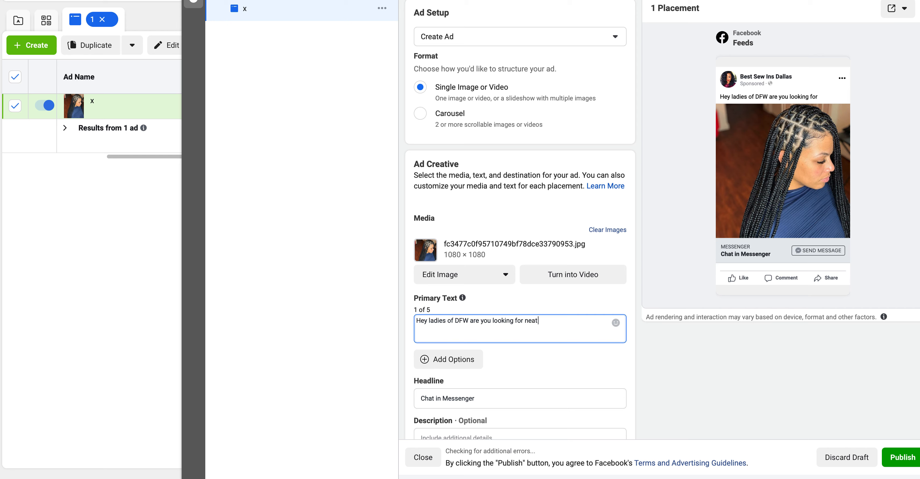
type(" and affordable breads?")
key("BackSpace")
key("BackSpace")
key("BackSpace")
key("BackSpace")
key("BackSpace")
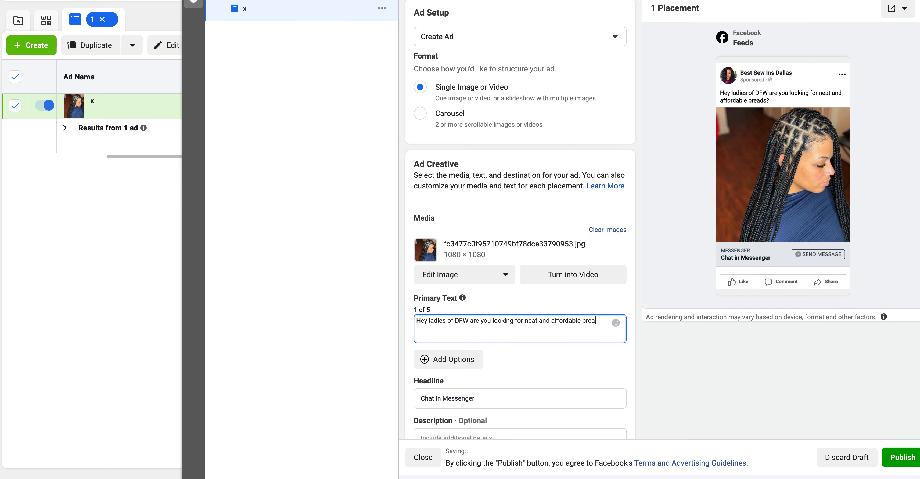
type("aids?")
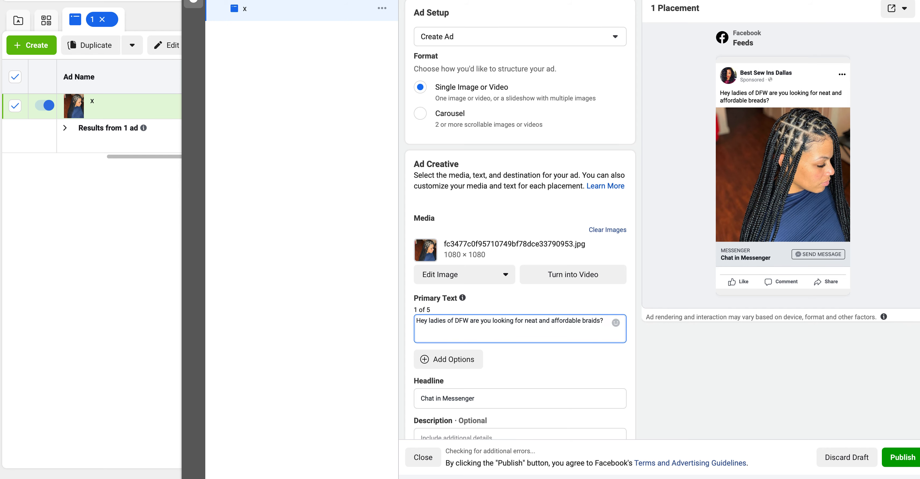
key("Return")
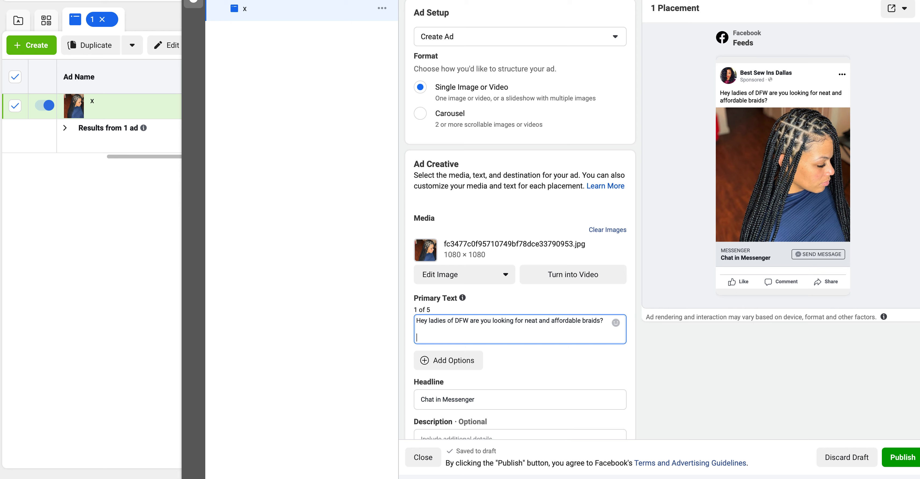
- Add the line "This week only we are offering $50 off all braid services -" to the primary text, followed by a blank line
type("This week only we are offering $50")
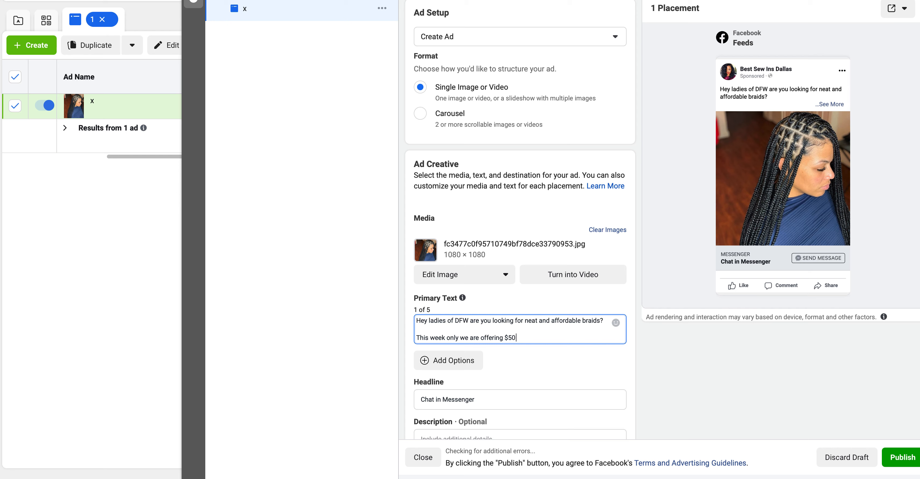
type(" off all braid services -")
key("Return")
key("Return")
- Finish the primary text with the line "Tap the "send message" button to book or for more information"
type("Tap the ")
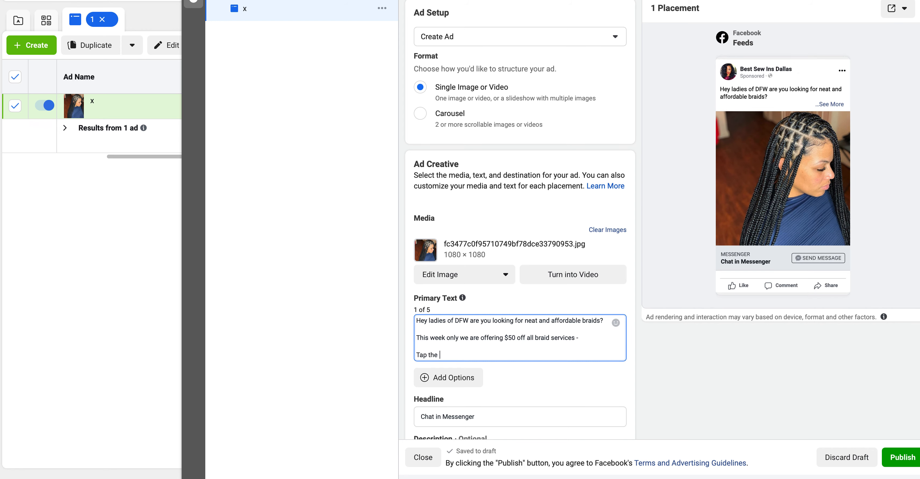
type("s\"send me")
key("BackSpace")
key("BackSpace")
key("BackSpace")
key("BackSpace")
key("BackSpace")
key("BackSpace")
key("BackSpace")
key("BackSpace")
key("BackSpace")
key("BackSpace")
type("\"send messga")
type("\" buttm")
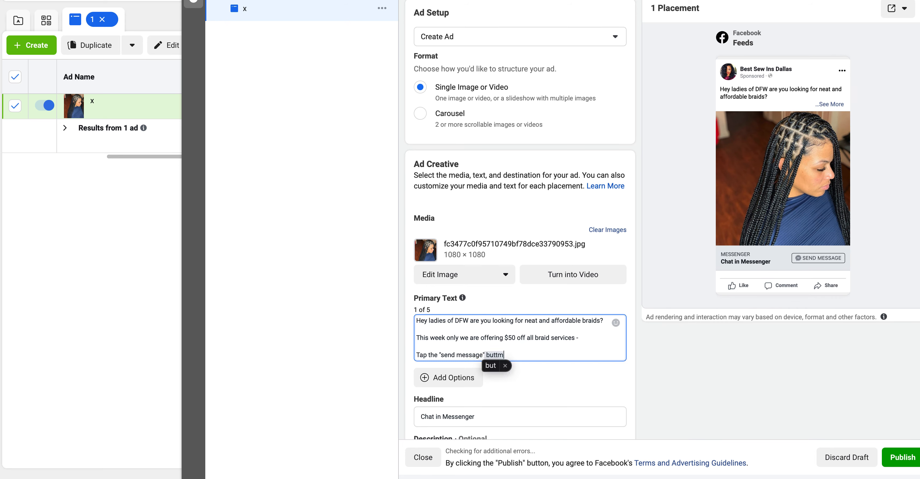
key("BackSpace")
type("p the \"send message\" button to book or for more information")
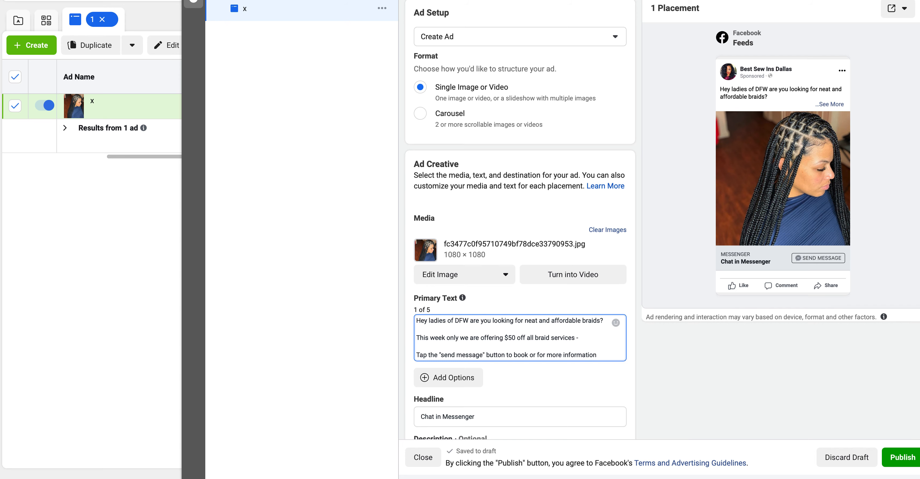
- Replace the ad's headline with "Book Now"
scroll(560, 349, "down", 3)
mouse_move(491, 367)
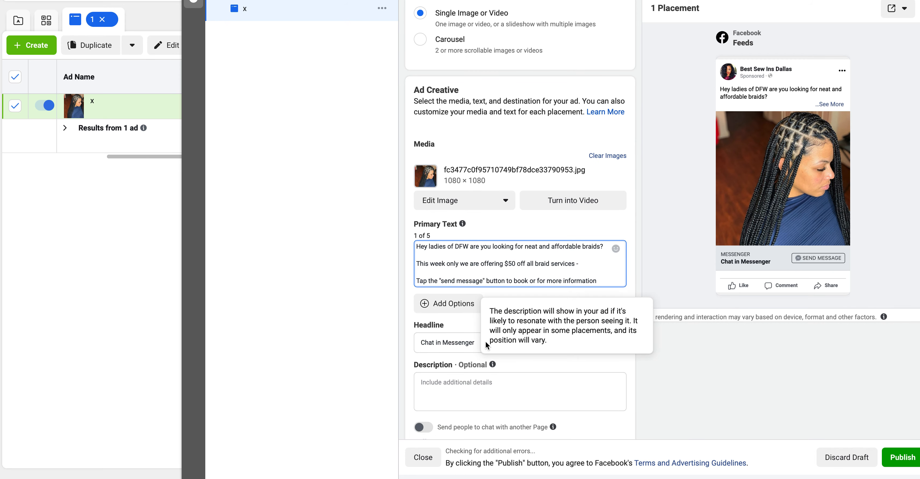
left_click(473, 342)
key("ctrl+a")
type("Book Now")
left_click(567, 325)
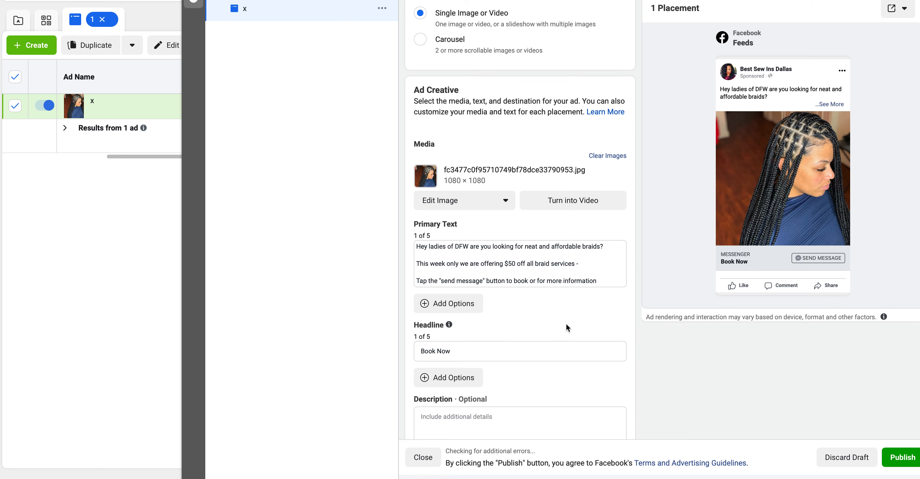
- Review the new Start Conversations message template, save it with its suggested greeting and frequently asked questions, and publish the ad
scroll(566, 324, "down", 5)
scroll(588, 302, "down", 5)
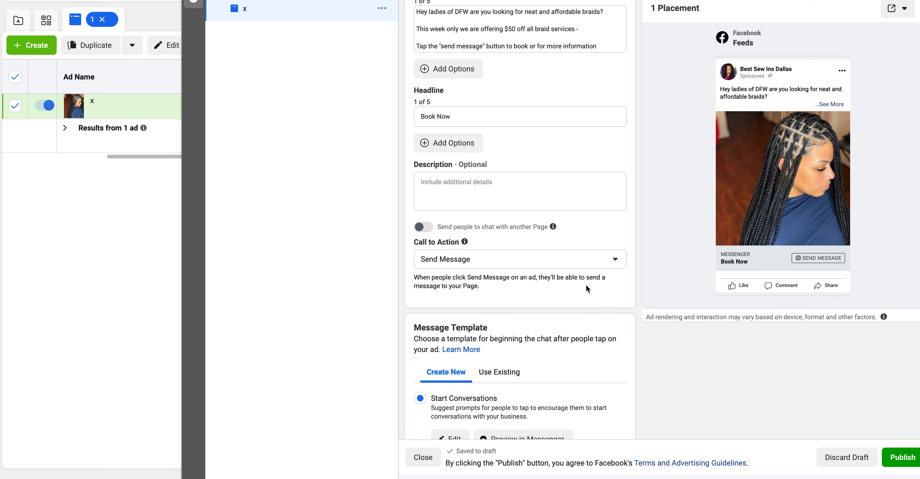
scroll(586, 286, "down", 3)
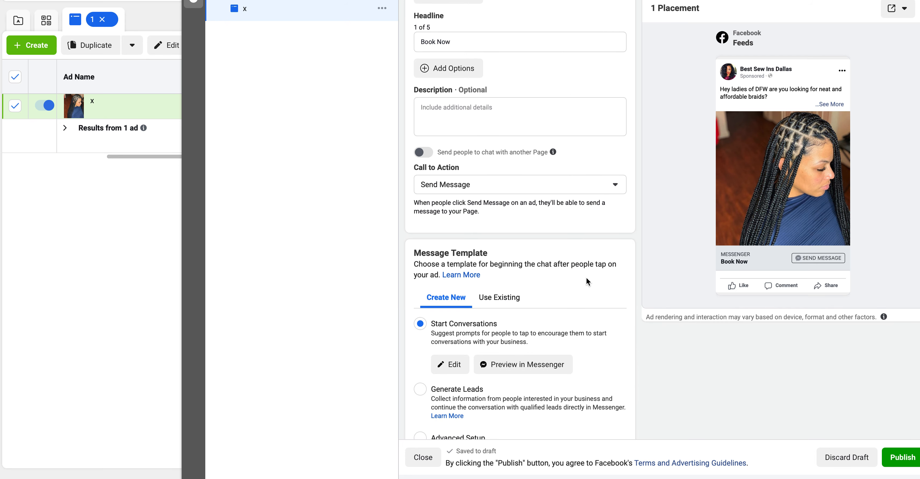
scroll(468, 226, "down", 3)
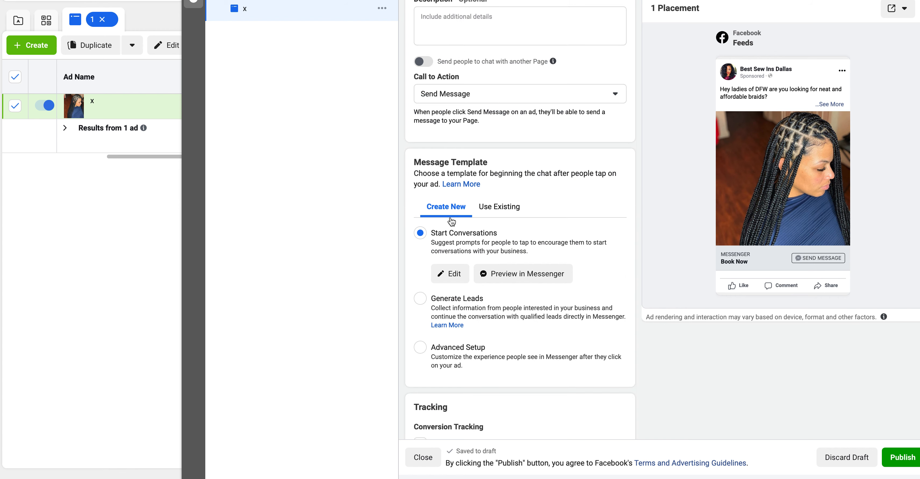
left_click(451, 278)
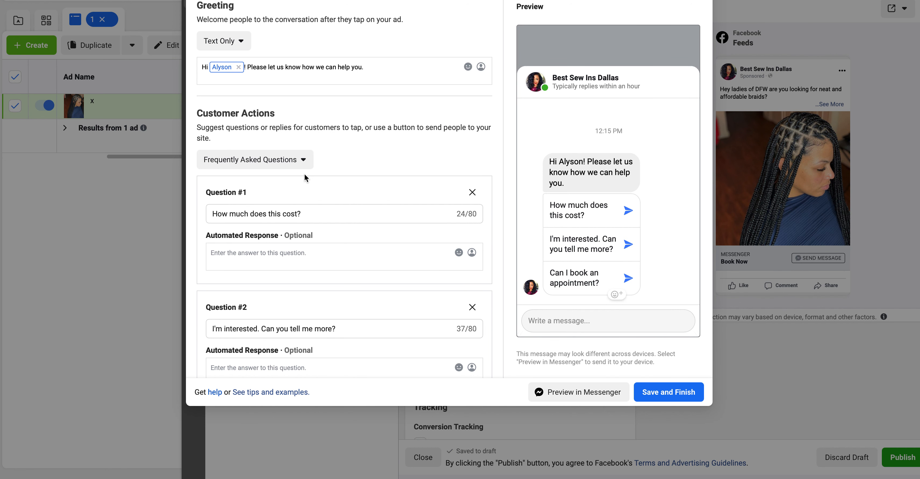
scroll(286, 216, "down", 2)
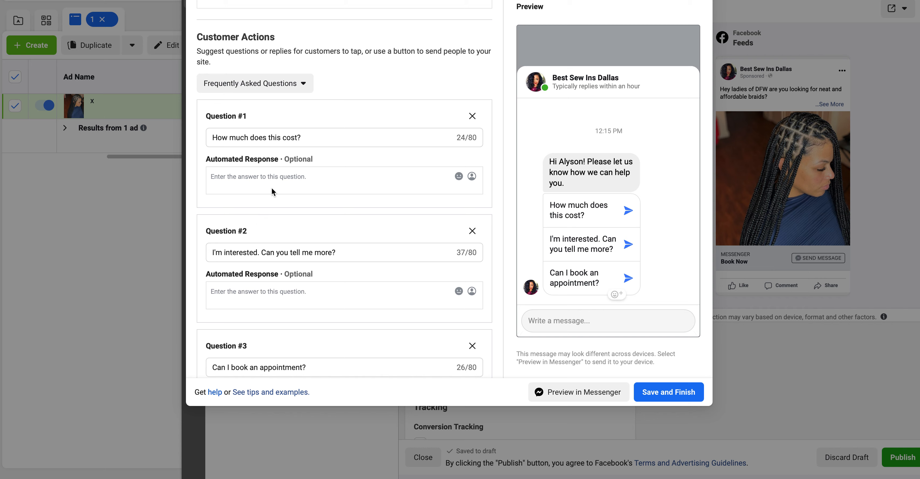
scroll(272, 232, "down", 2)
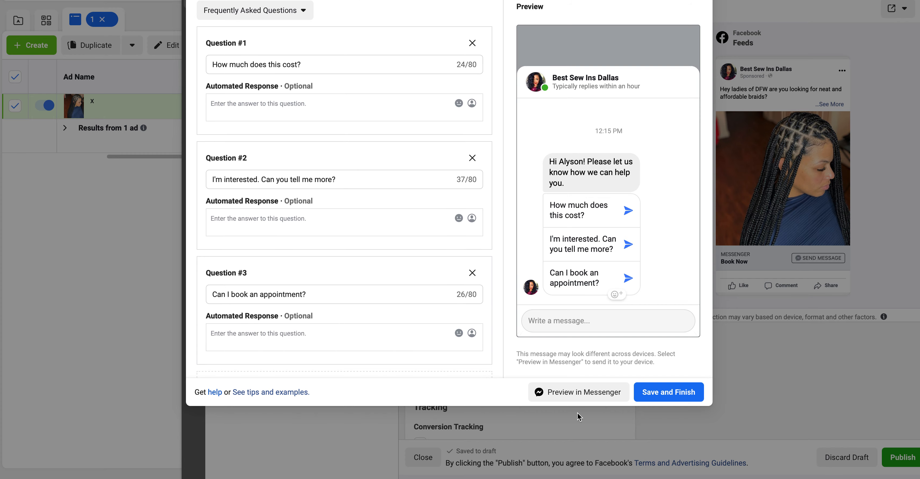
left_click(670, 385)
left_click(900, 459)
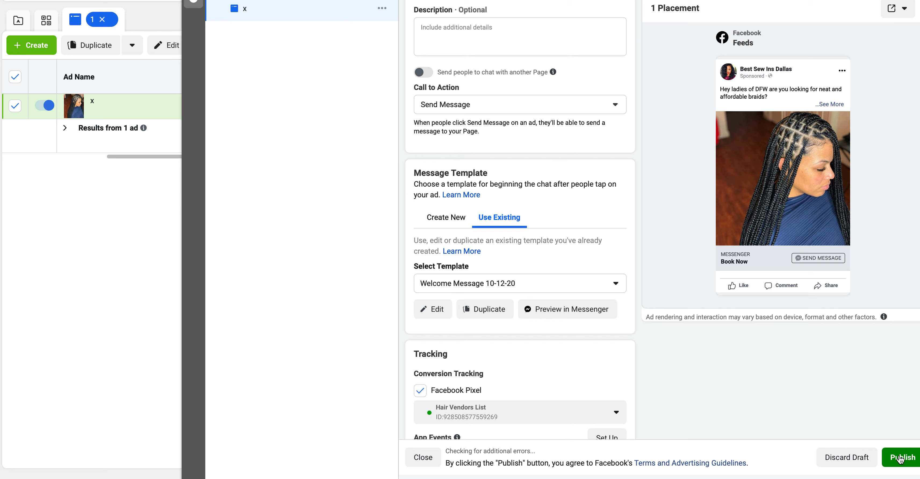